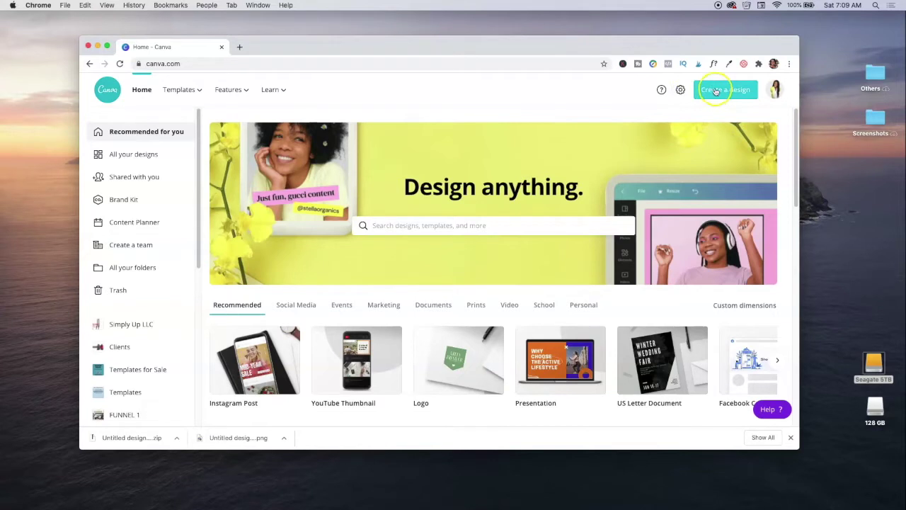
Create a new Phone Wallpaper design and browse the suggested wallpaper templates
left_click(715, 91)
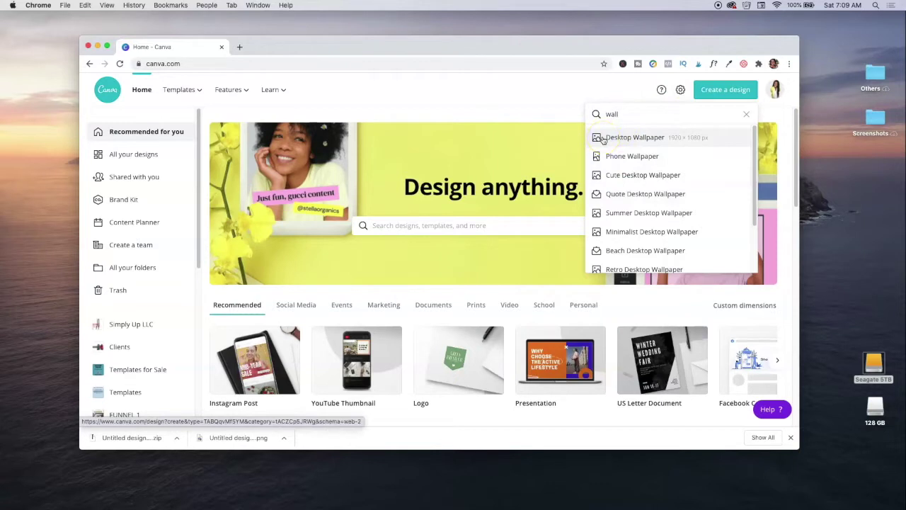
left_click(629, 160)
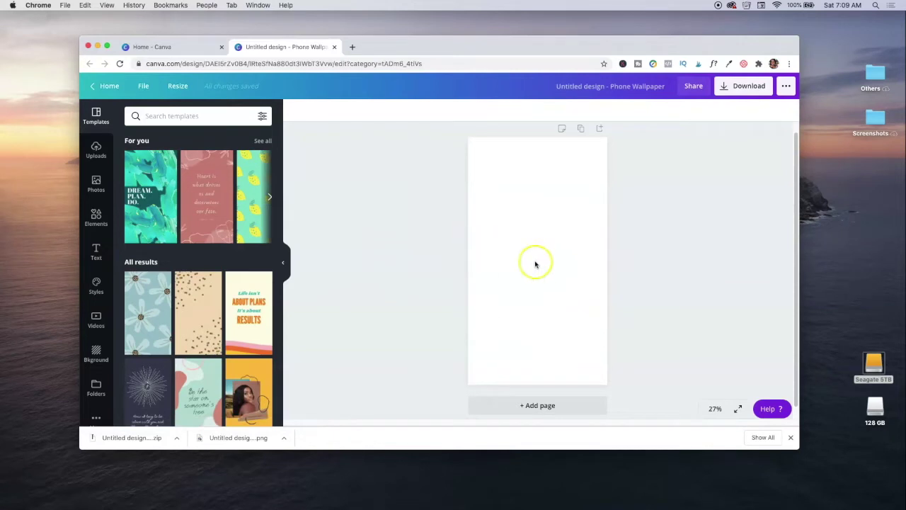
scroll(153, 272, "down", 3)
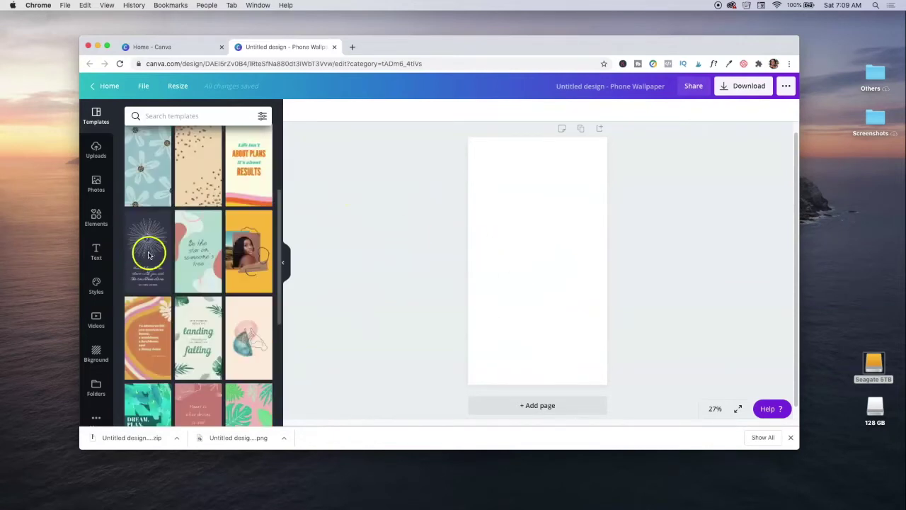
scroll(170, 254, "down", 1)
scroll(195, 256, "down", 2)
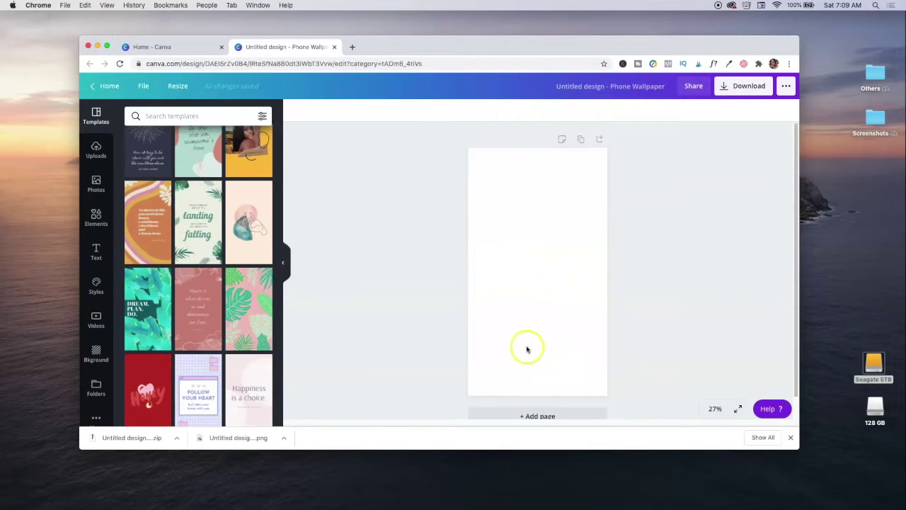
Add a single-image grid that fills the blank wallpaper page
left_click(513, 286)
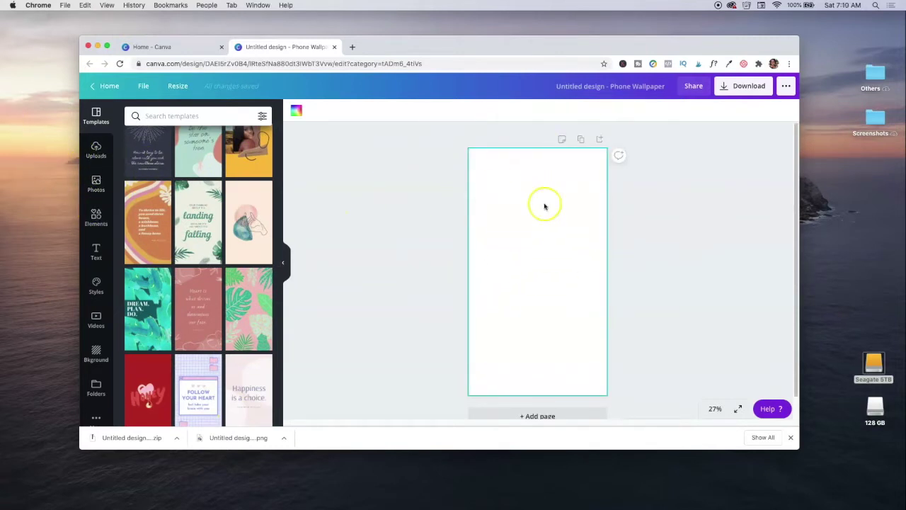
left_click(95, 217)
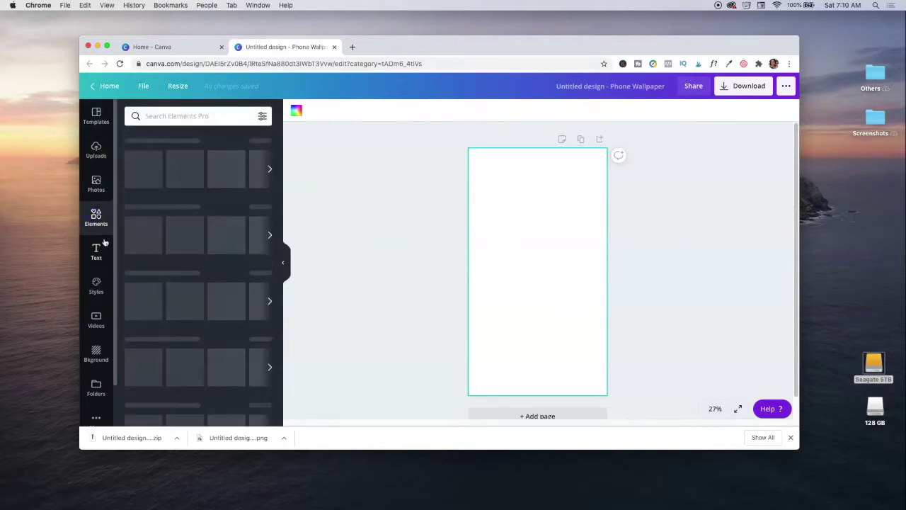
scroll(170, 282, "down", 2)
scroll(168, 283, "down", 5)
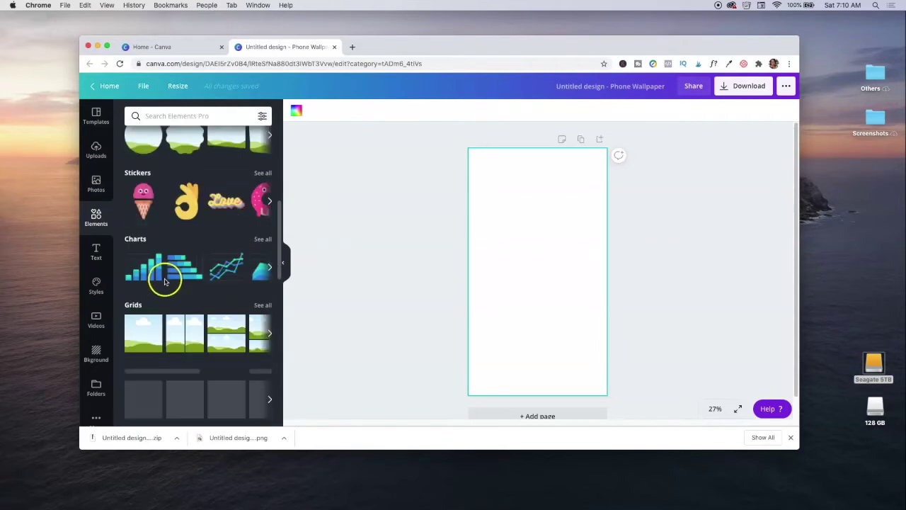
left_click(143, 278)
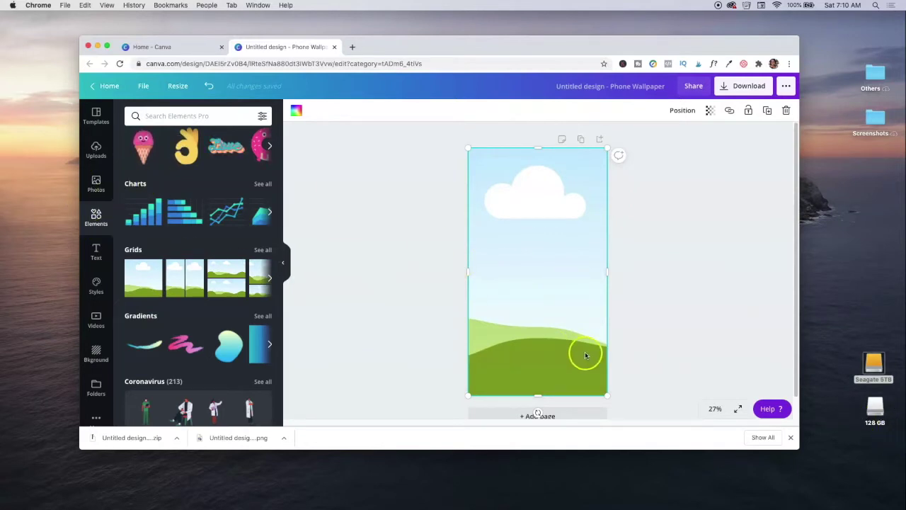
Fill the page's grid with the recently used grey plaster-texture photo
left_click(91, 184)
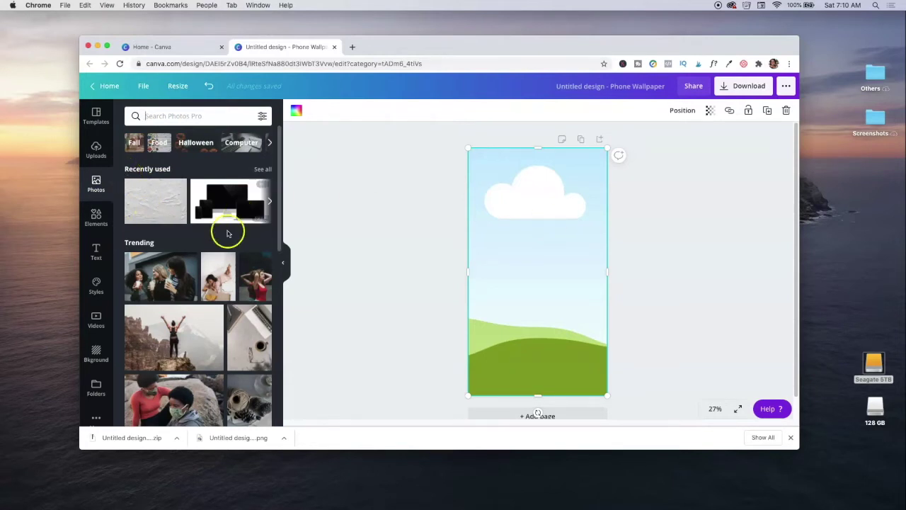
left_click(144, 204)
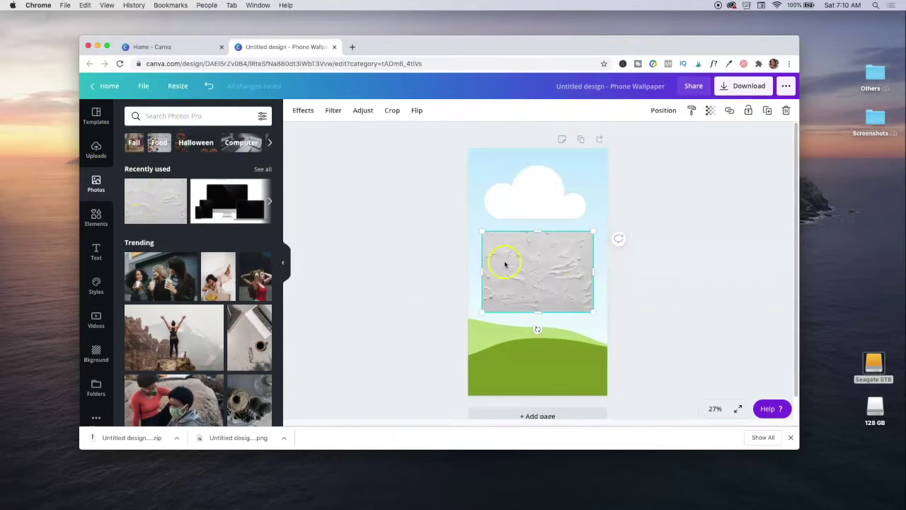
mouse_move(522, 271)
left_mouse_down()
mouse_move(517, 293)
mouse_move(519, 251)
mouse_move(520, 273)
mouse_move(524, 252)
mouse_move(527, 264)
left_mouse_up()
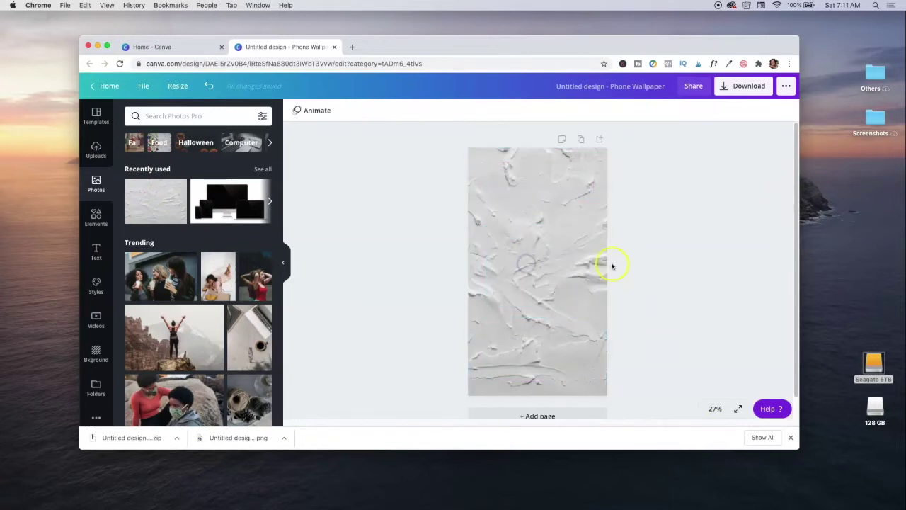
Add a second page and enlarge the same plaster-texture photo on it to cover the whole page
left_click(600, 138)
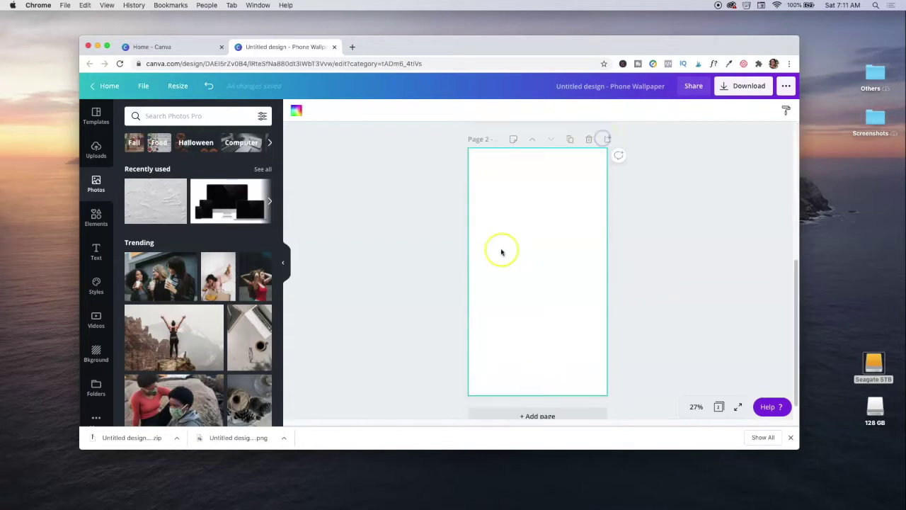
left_click(151, 197)
left_click_drag(522, 251, 510, 181)
left_click_drag(578, 229, 598, 262)
left_click_drag(535, 248, 531, 397)
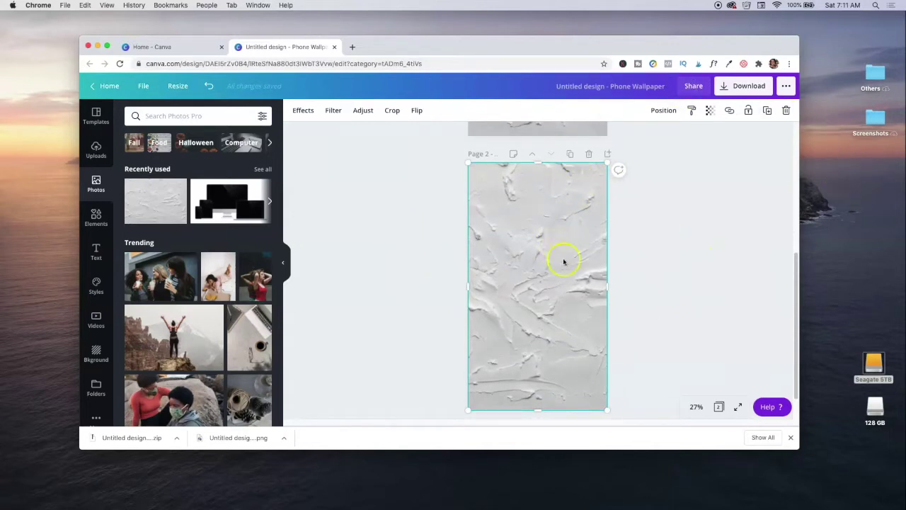
left_click(665, 242)
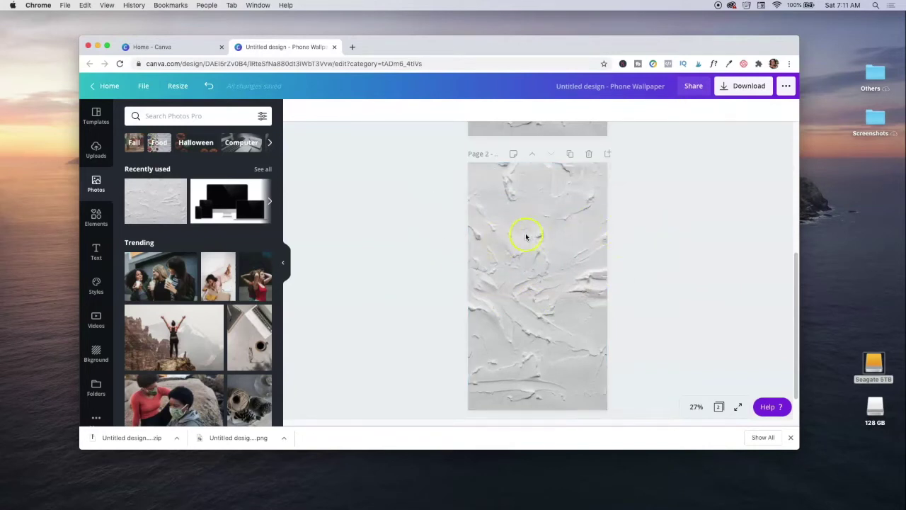
Add a square shape to page 2 and stretch it to cover the entire page
left_click(94, 221)
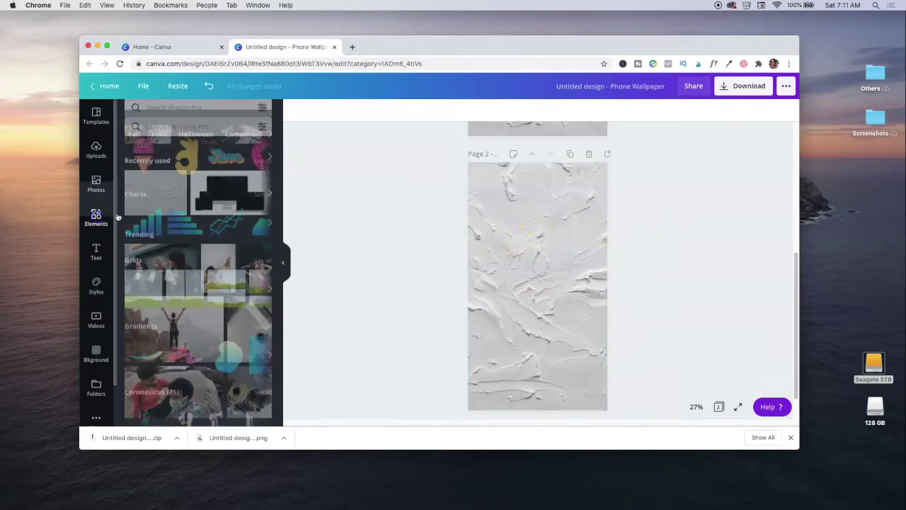
scroll(193, 283, "down", 5)
left_click(186, 319)
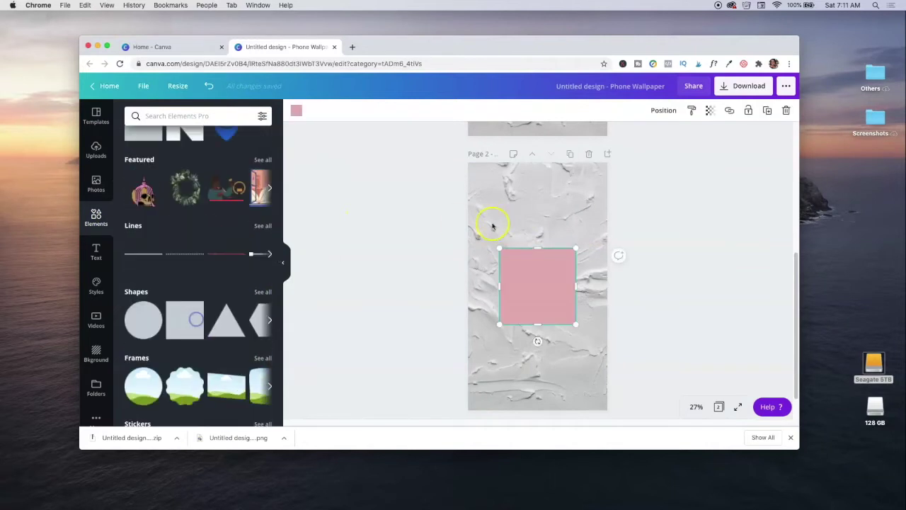
left_click_drag(530, 280, 498, 192)
left_click_drag(542, 233, 607, 409)
Recolour the page 2 square to the brand palette's light grey and set its transparency to 64
left_click(298, 112)
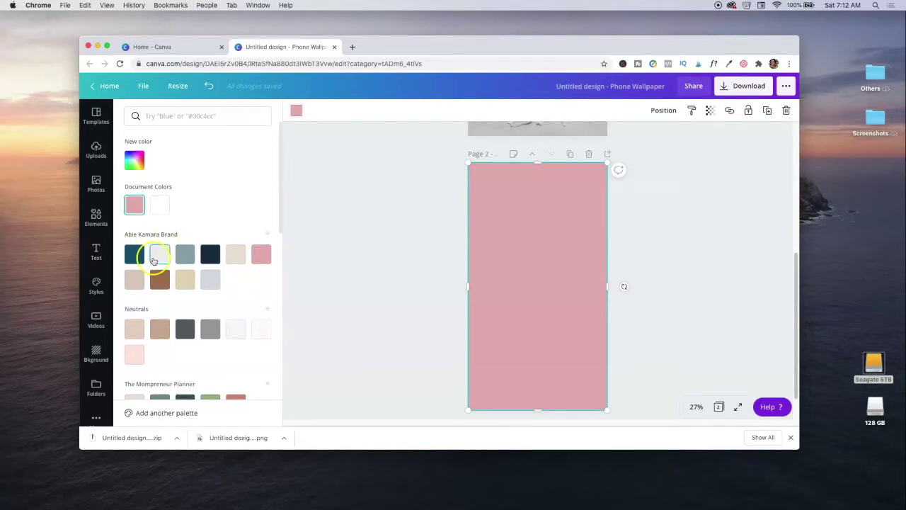
left_click(208, 279)
left_click(709, 110)
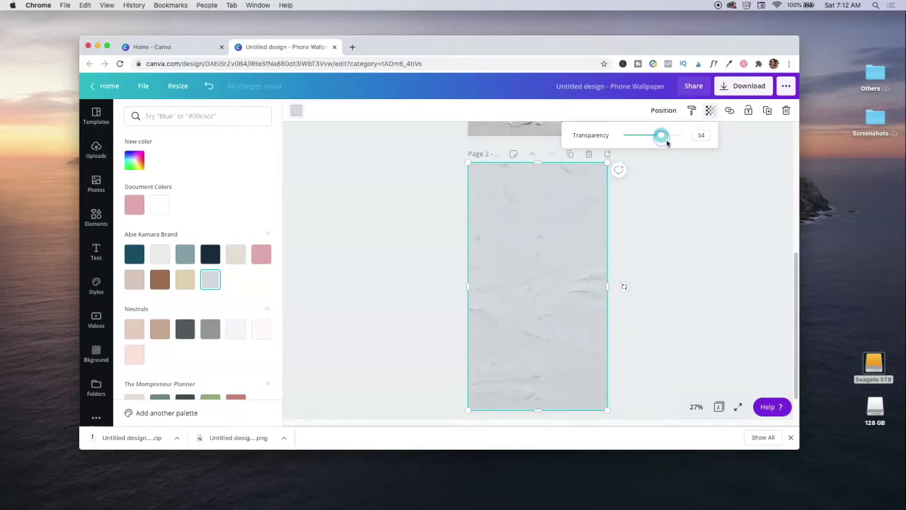
scroll(572, 329, "up", 3)
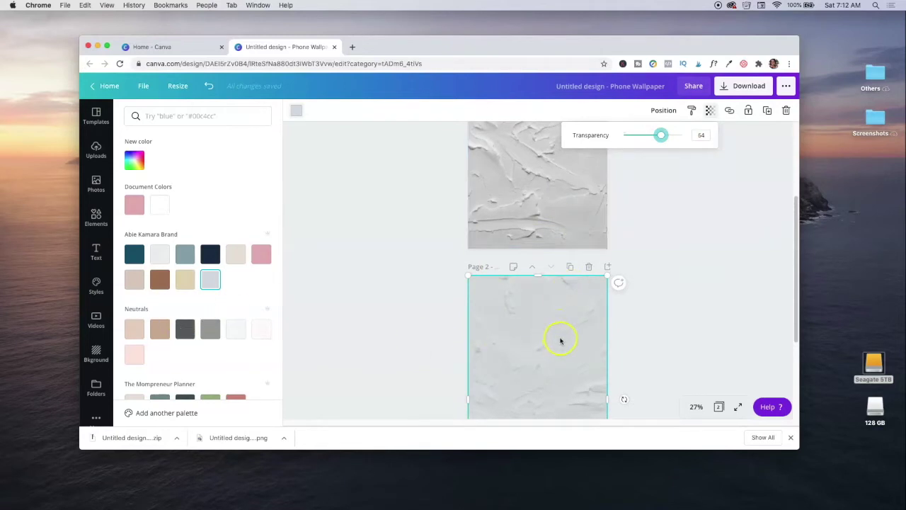
scroll(623, 364, "down", 4)
left_click(617, 269)
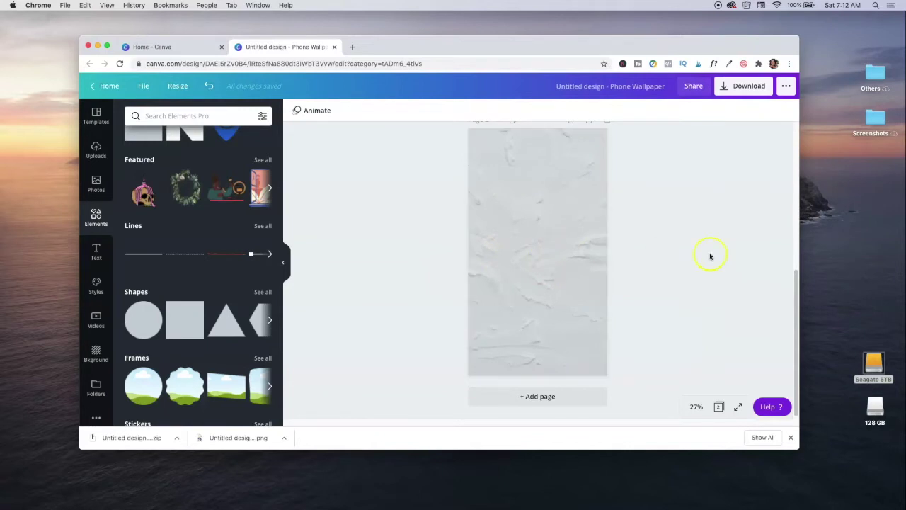
Select only page 2 for a PNG download and close the download settings without downloading
left_click(723, 86)
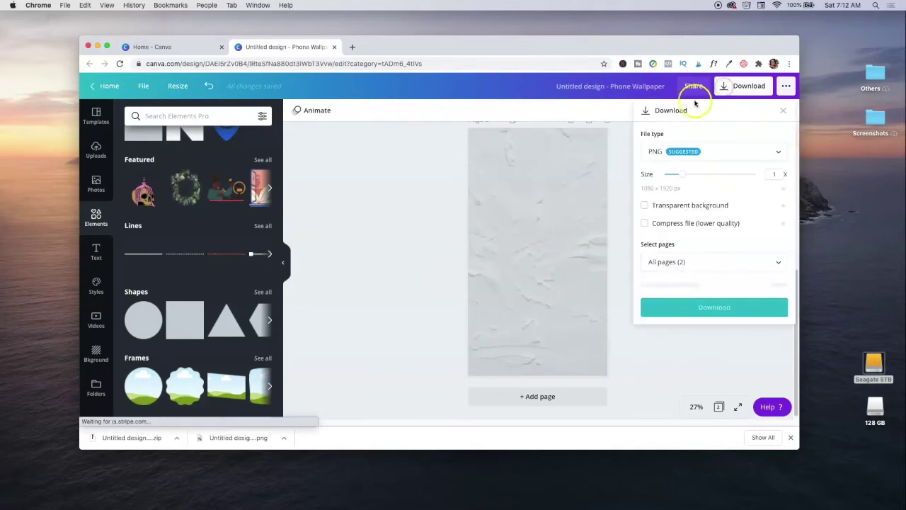
left_click(681, 262)
left_click(679, 345)
left_click(727, 380)
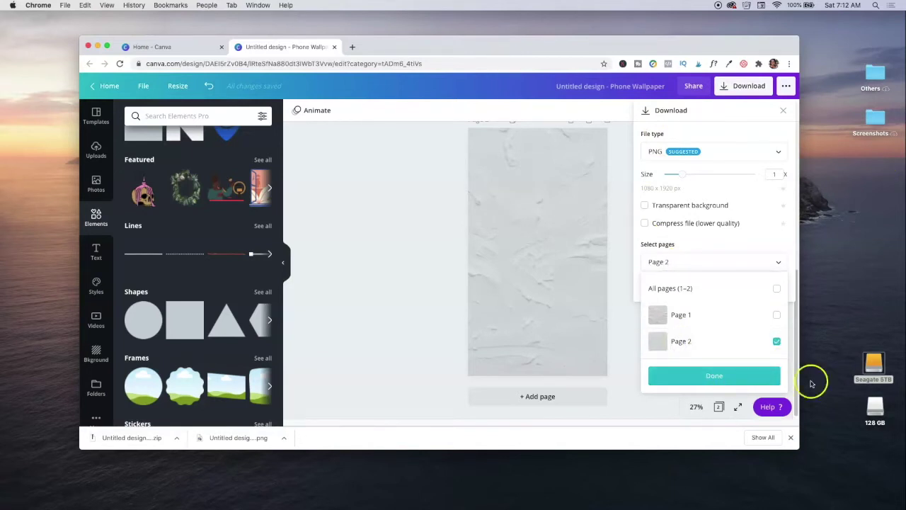
left_click(413, 215)
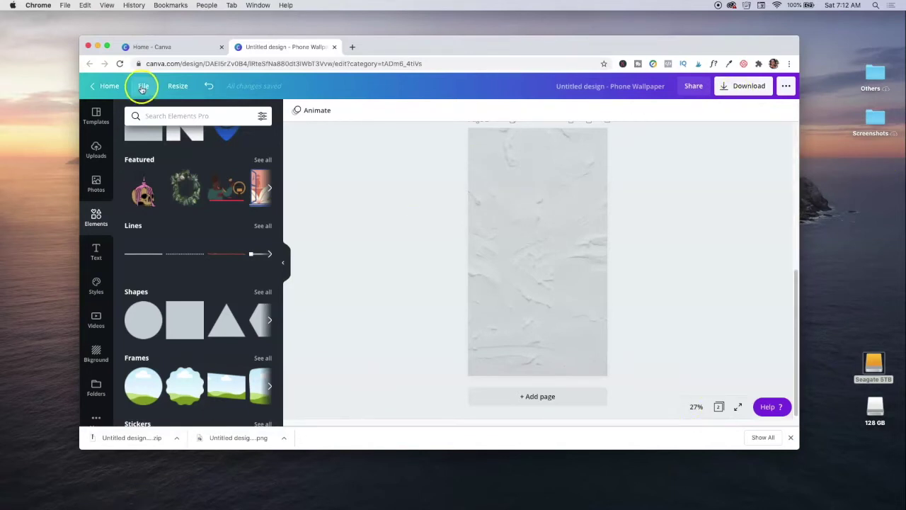
Look through the design types for a new design and check the unit choices for custom dimensions
left_click(143, 88)
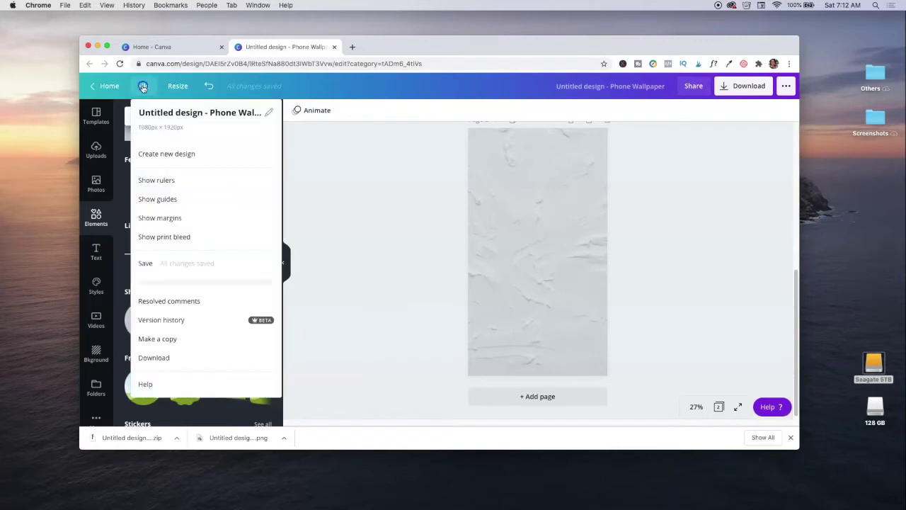
left_click(147, 155)
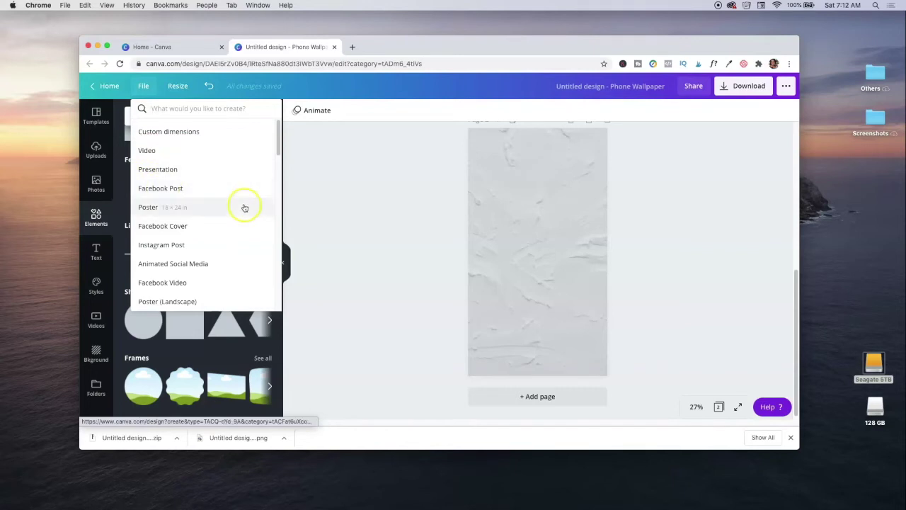
scroll(163, 212, "down", 3)
scroll(175, 147, "up", 4)
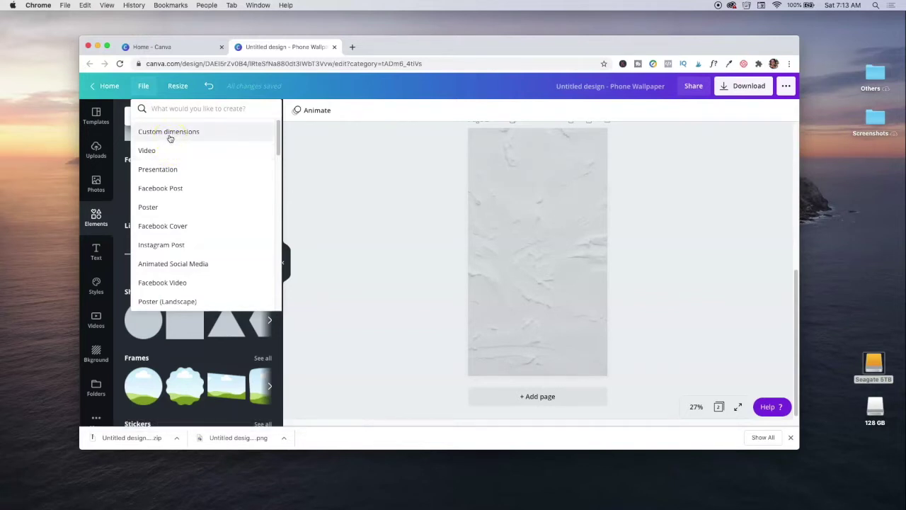
left_click(163, 131)
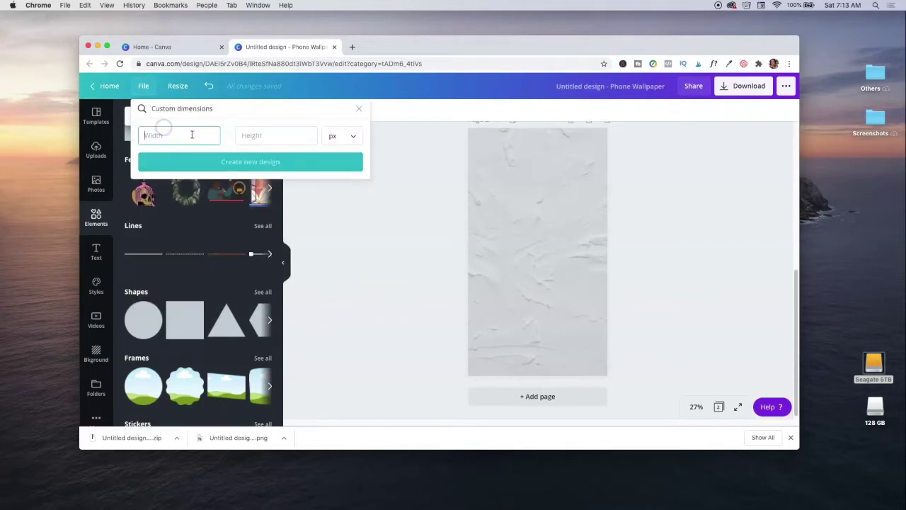
left_click(353, 137)
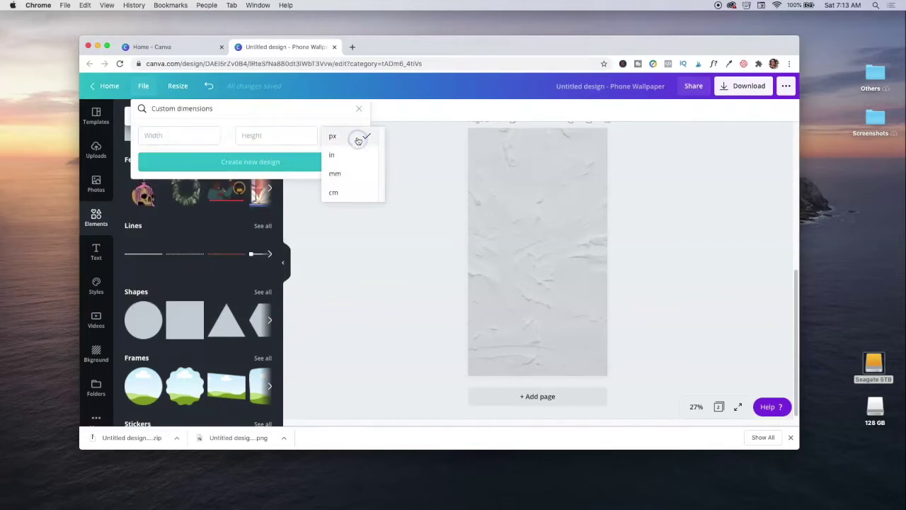
left_click(177, 108)
Find the Logo type in the design list and create a new Logo design
scroll(169, 234, "down", 1)
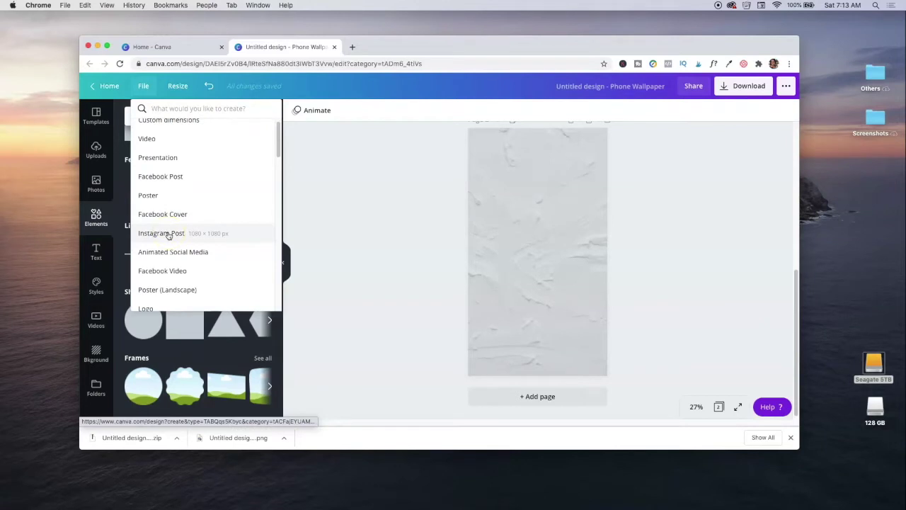
scroll(169, 236, "down", 5)
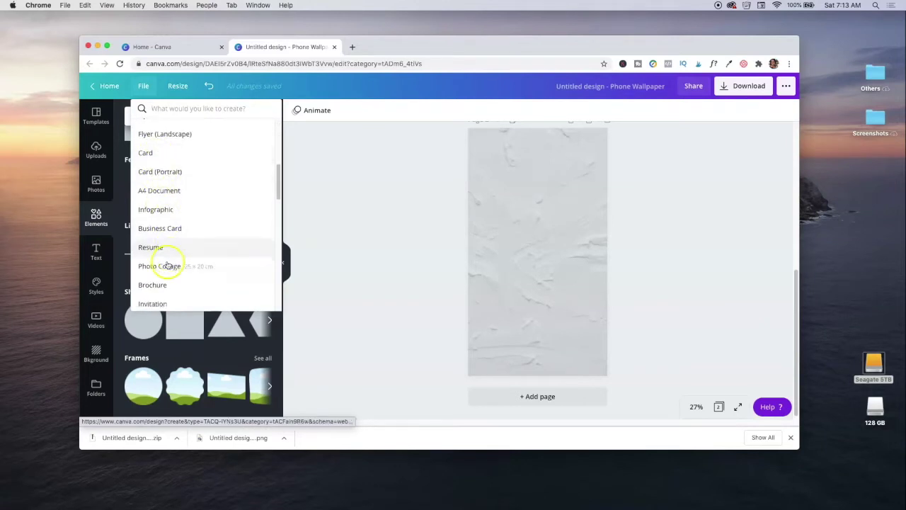
scroll(162, 177, "up", 1)
scroll(160, 176, "down", 6)
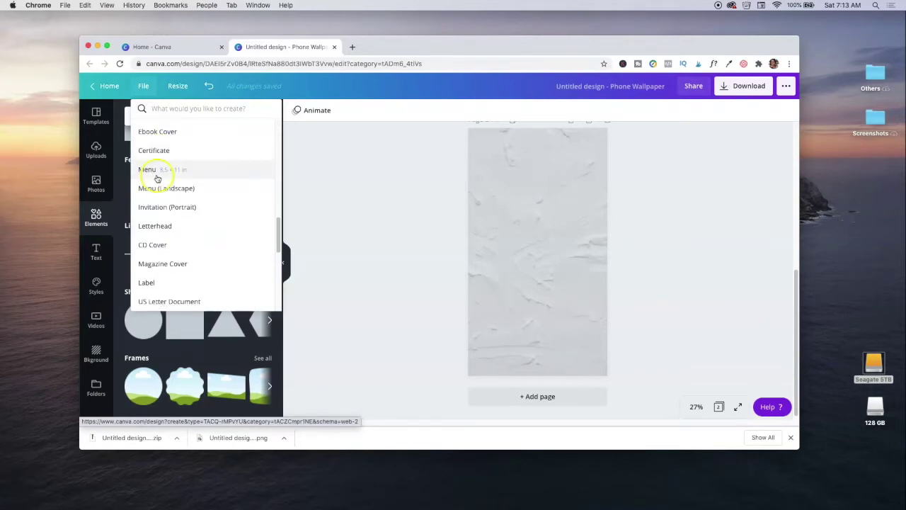
scroll(157, 178, "up", 3)
left_click(152, 235)
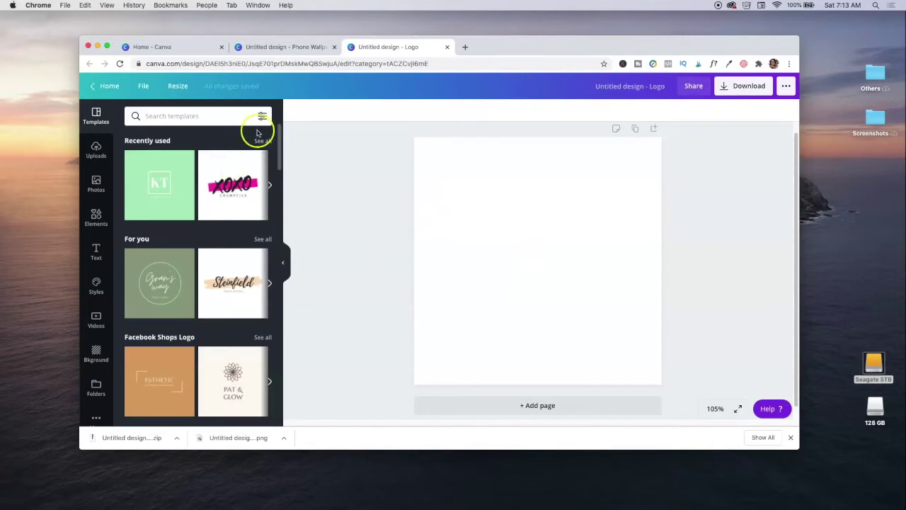
Set the logo page's background to the dark teal of the brand palette
left_click(556, 229)
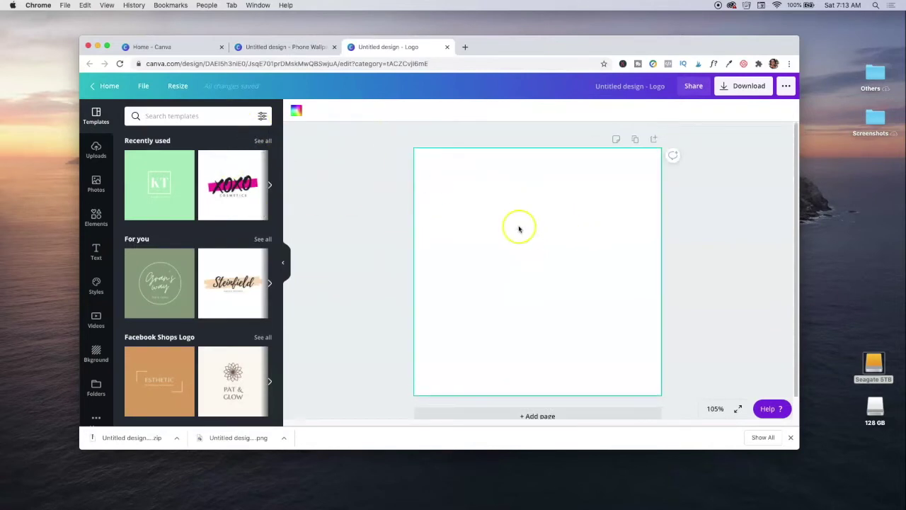
left_click(296, 113)
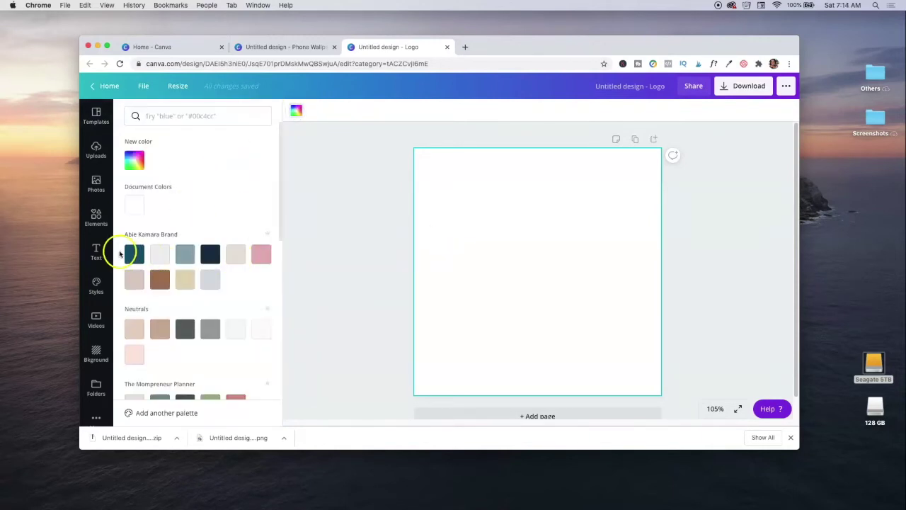
left_click(135, 256)
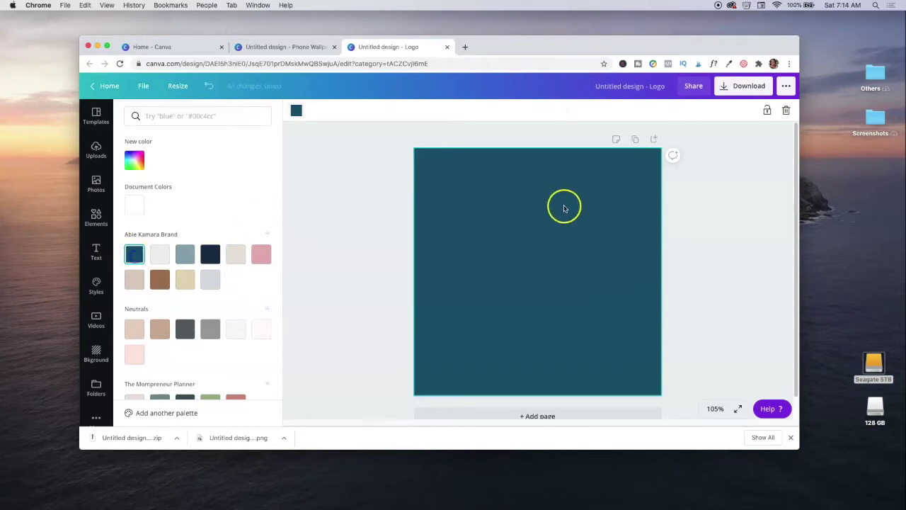
Try the pinkish-beige brand colour as the page background and set it back to dark teal #175873
left_click(134, 277)
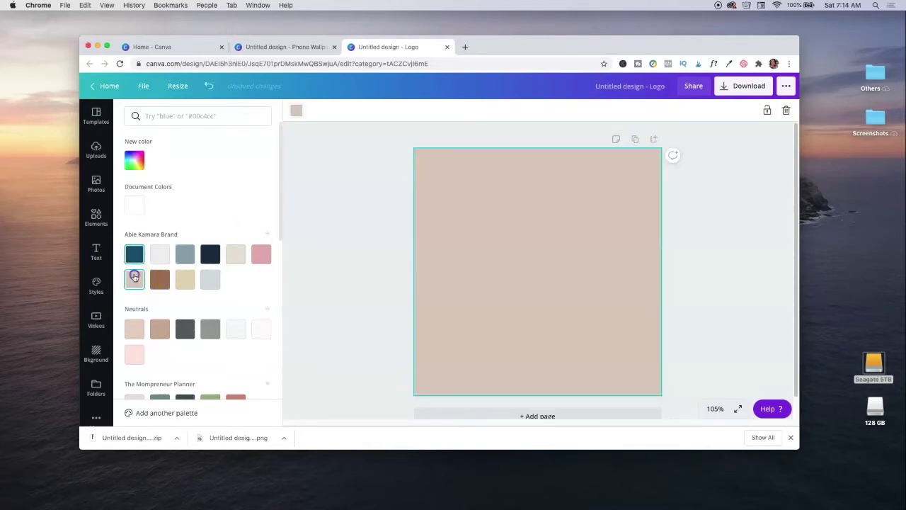
left_click(138, 254)
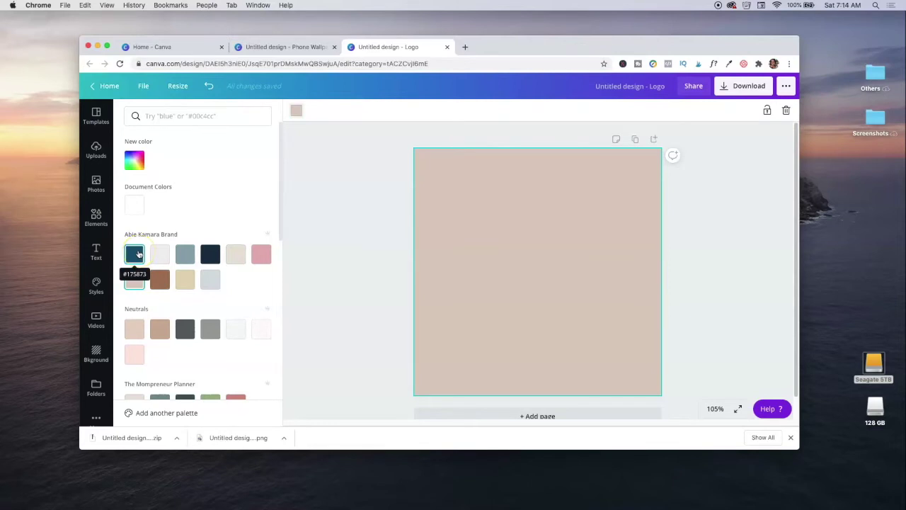
left_click(368, 209)
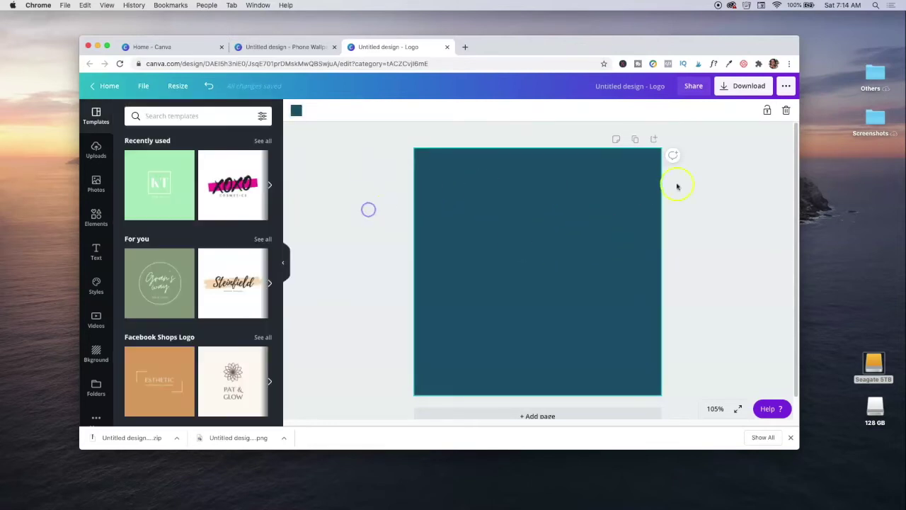
Search the elements library for "instagram" and list the matching graphics
left_click(156, 119)
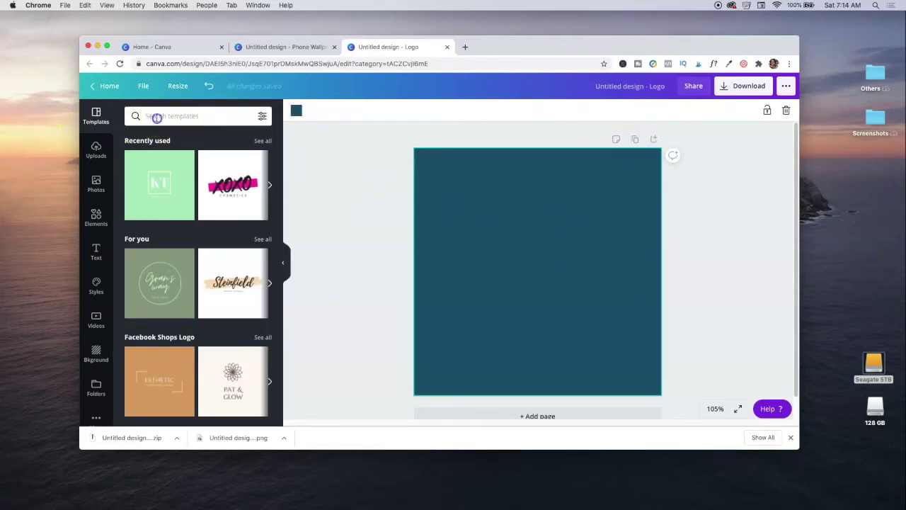
left_click(96, 216)
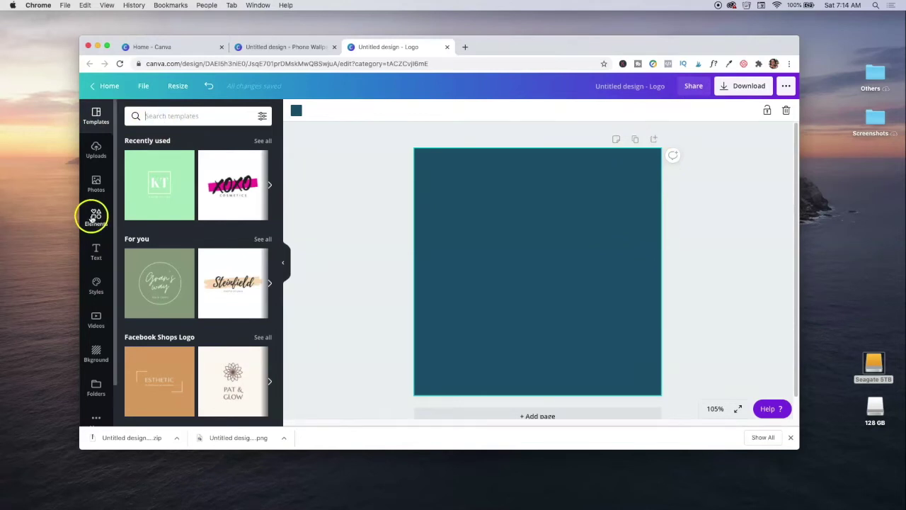
left_click(154, 116)
type("insta")
left_click(160, 158)
left_click_drag(243, 162, 249, 179)
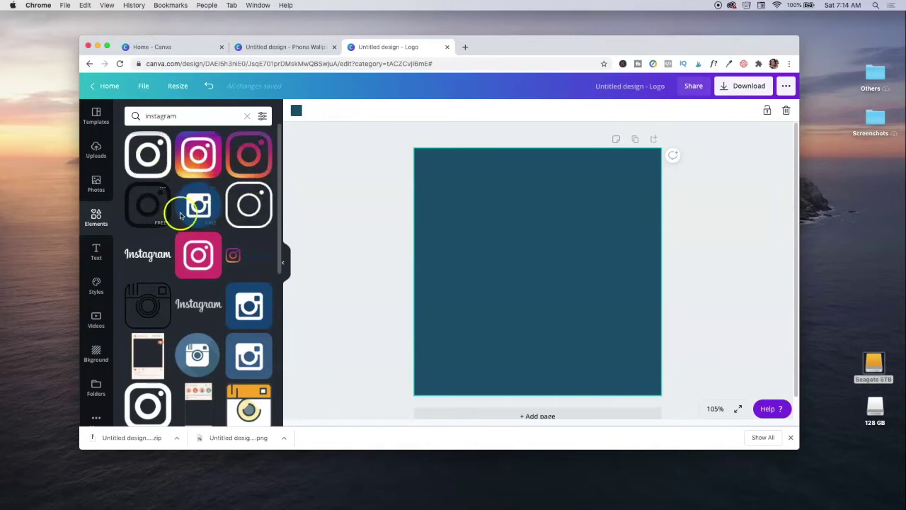
Filter the instagram element results to free items only
left_click(261, 116)
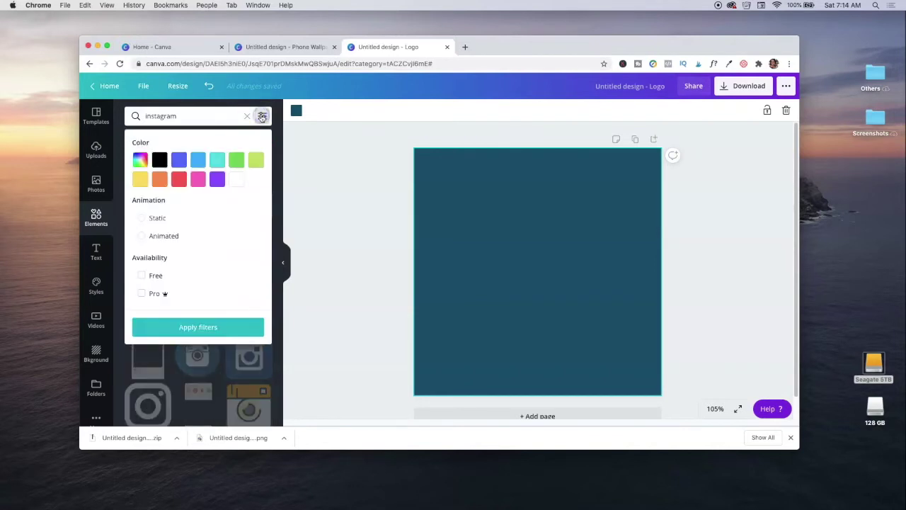
left_click(143, 276)
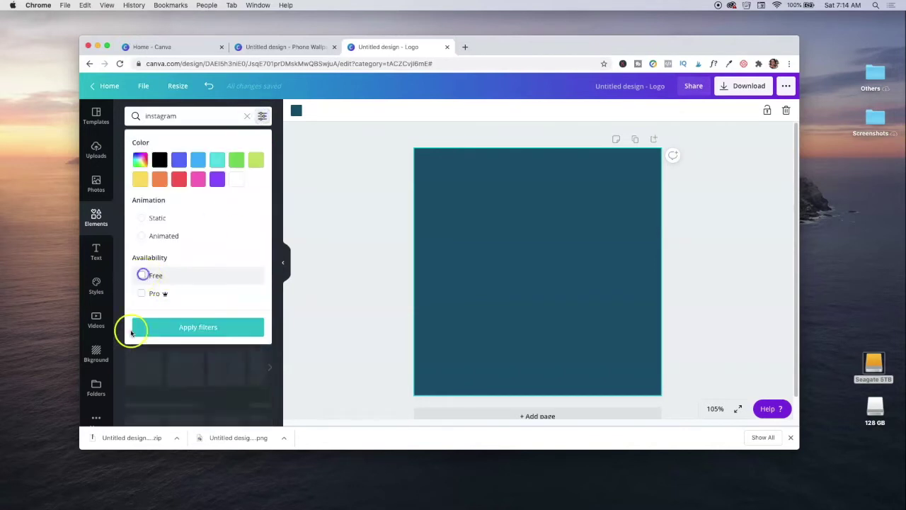
left_click(170, 329)
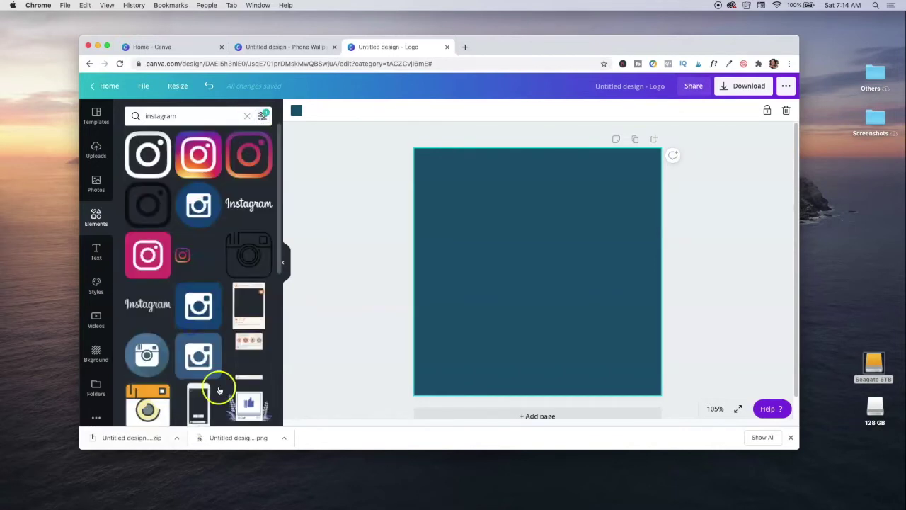
Place the outlined Instagram icon on the page and enlarge it to about four fifths of the page width, centred
left_click(147, 154)
left_click_drag(488, 223, 439, 173)
left_click_drag(587, 321, 615, 379)
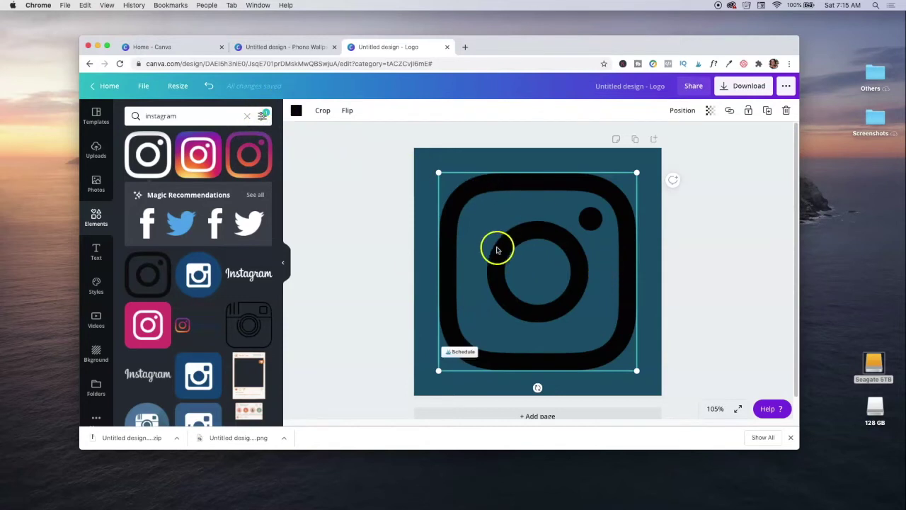
Recolour the Instagram icon to the light beige #e8e2db of the brand palette
left_click(295, 109)
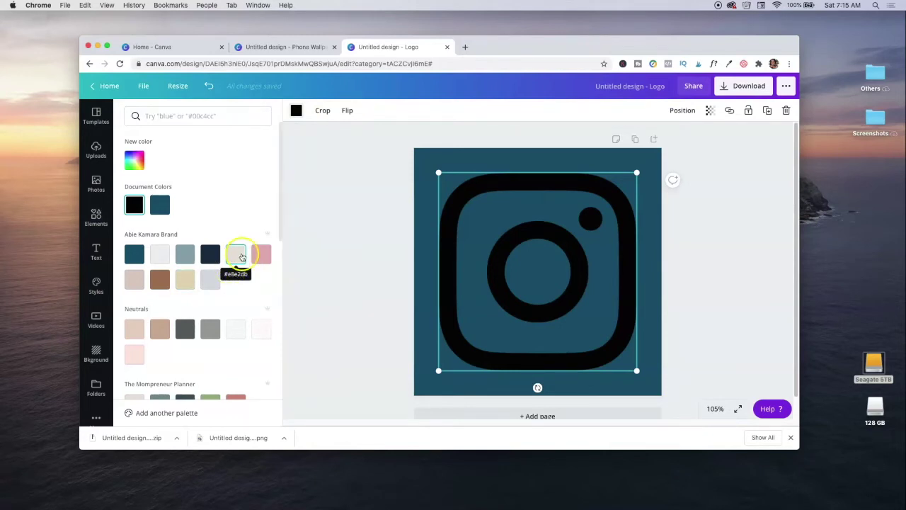
left_click(240, 256)
left_click(472, 325)
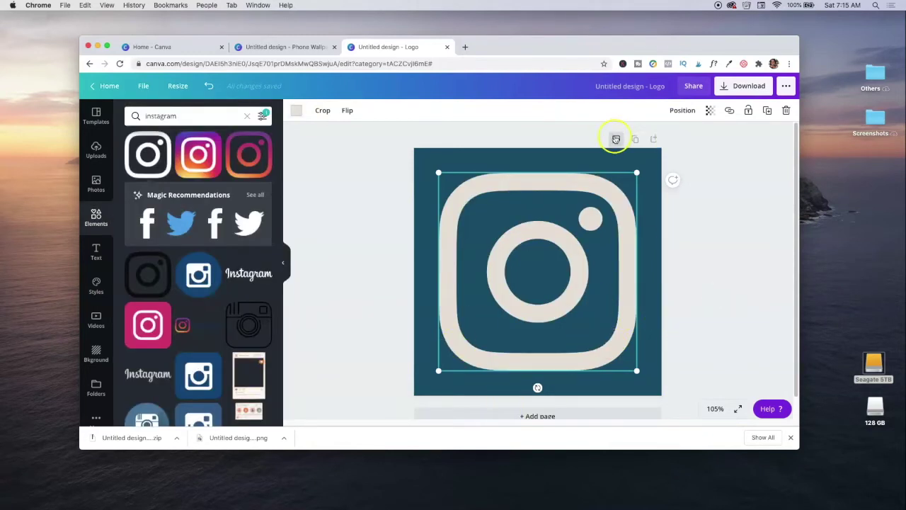
Duplicate the Instagram icon page and add a blank teal page 3 after the copy
left_click(635, 141)
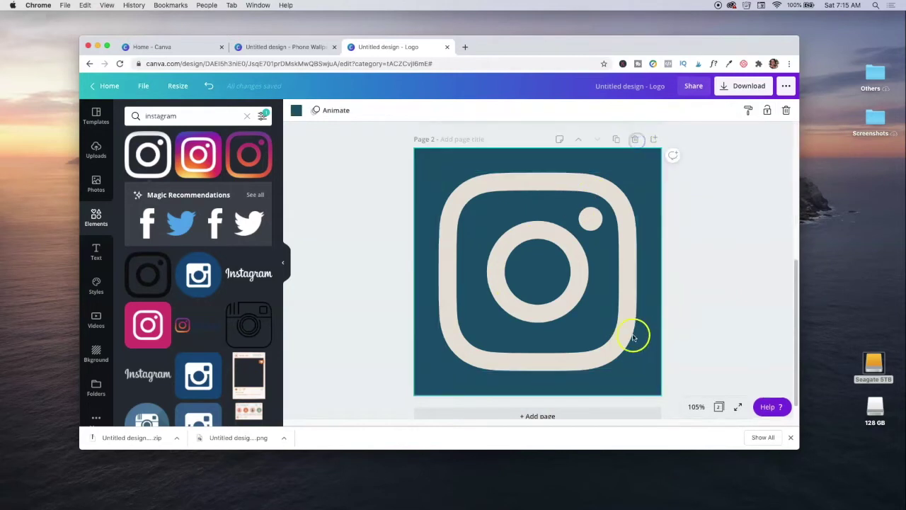
left_click(652, 140)
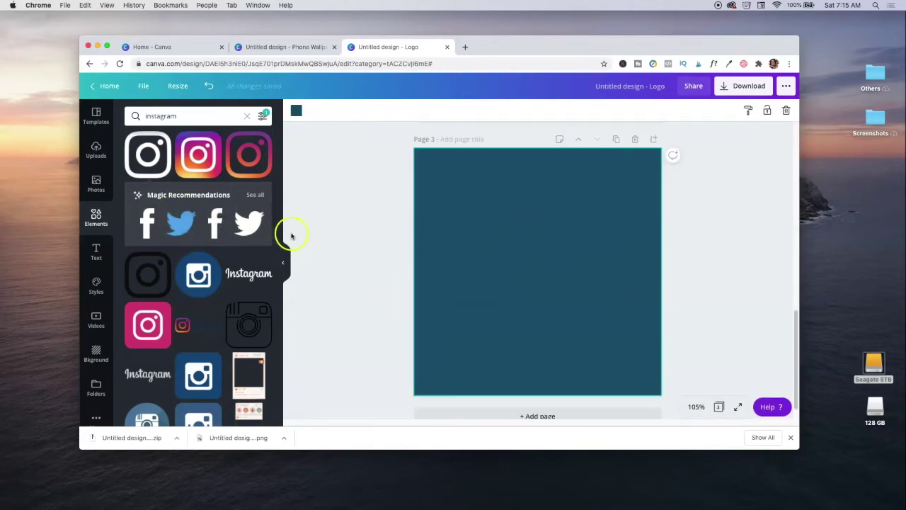
scroll(521, 211, "up", 5)
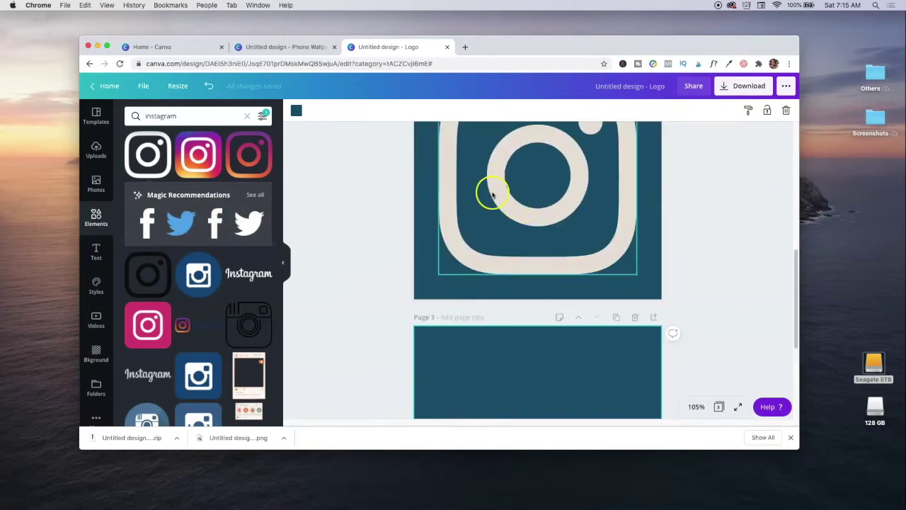
scroll(460, 212, "down", 2)
scroll(516, 319, "down", 1)
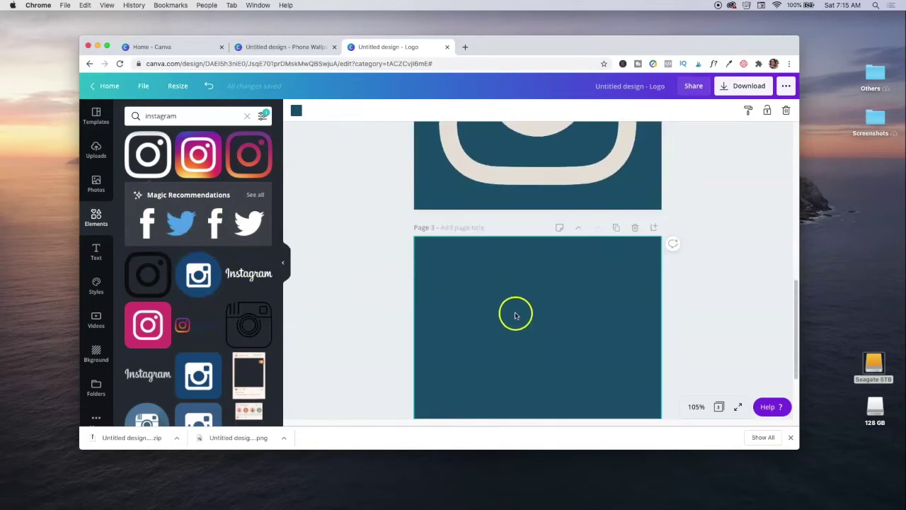
scroll(514, 314, "down", 3)
Place the second recommended white Facebook "f" icon on page 3 and enlarge it to about four fifths of the page height
left_click(215, 223)
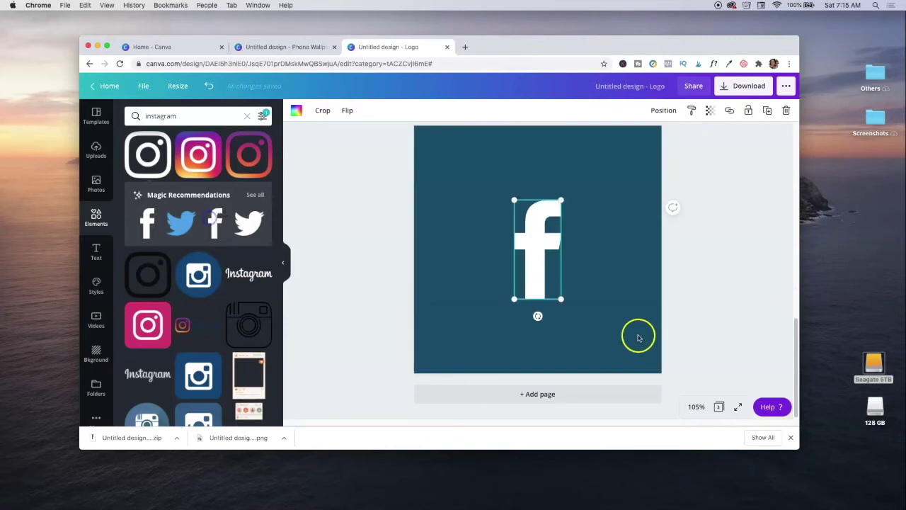
left_click_drag(511, 200, 490, 151)
left_click_drag(559, 297, 589, 345)
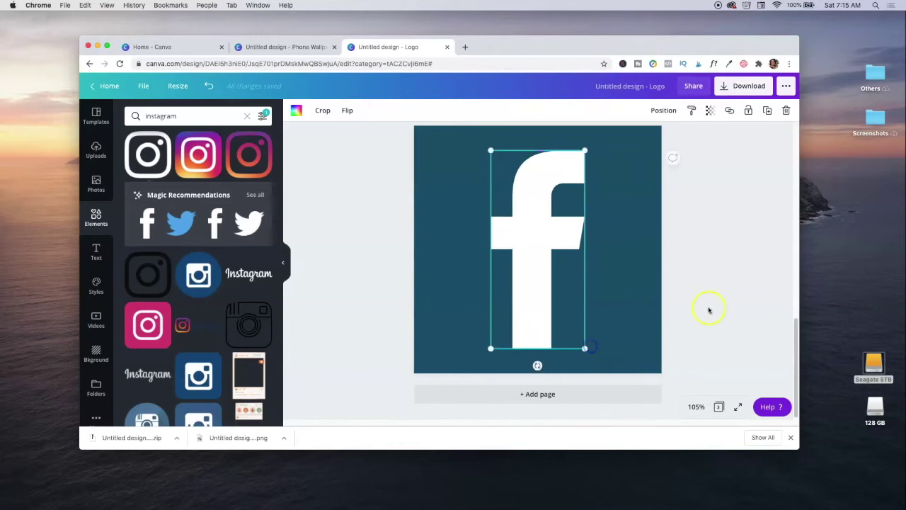
Move the Facebook icon off-centre and realign it to the page's center and middle
left_click(661, 112)
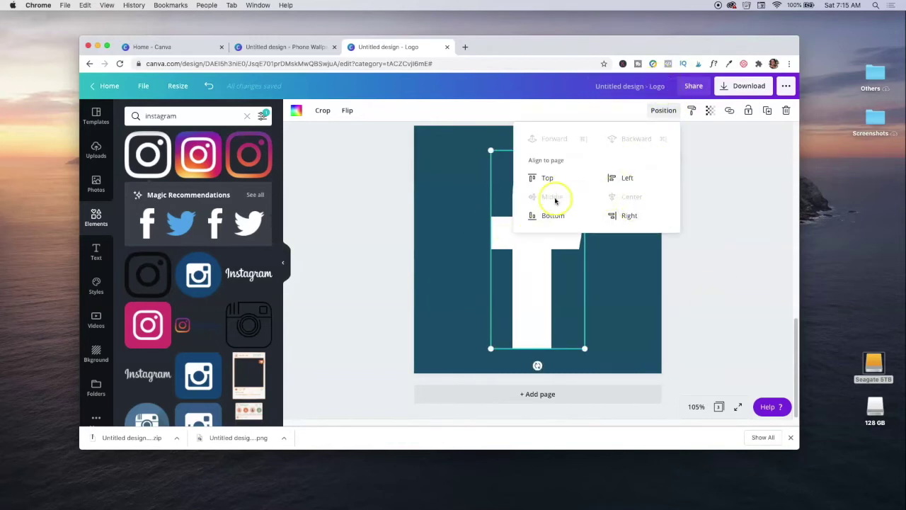
left_click(637, 295)
left_click_drag(542, 269, 495, 262)
left_click_drag(494, 200, 491, 186)
left_click(662, 110)
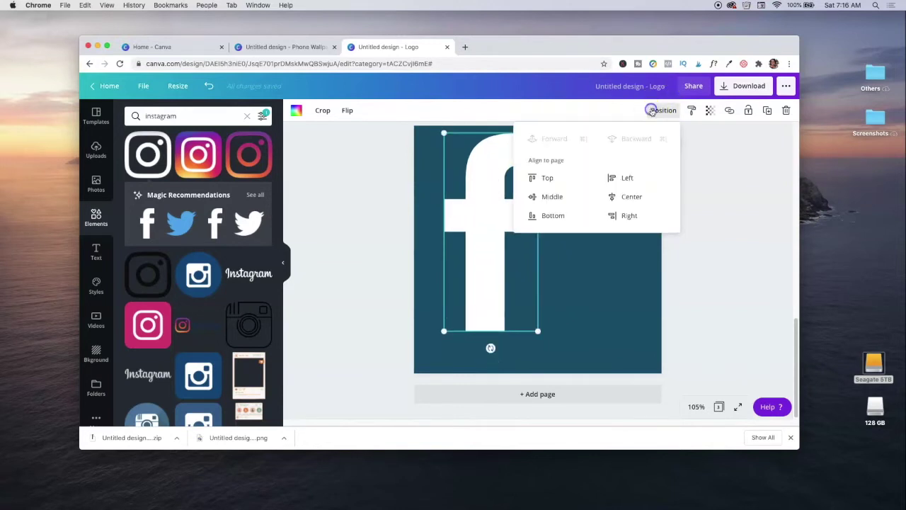
left_click(634, 196)
left_click(567, 198)
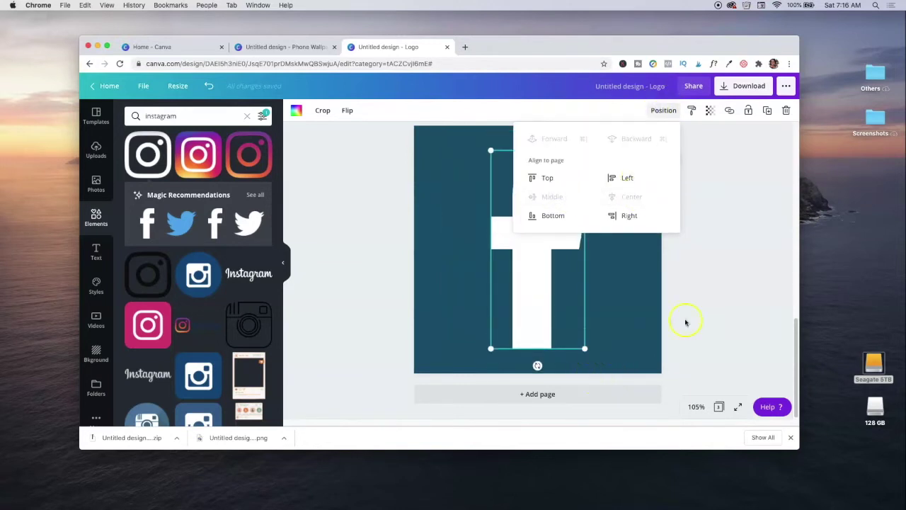
left_click(685, 320)
Add page 4 and place the recommended white Twitter bird icon on it
scroll(639, 143, "up", 1)
left_click(652, 144)
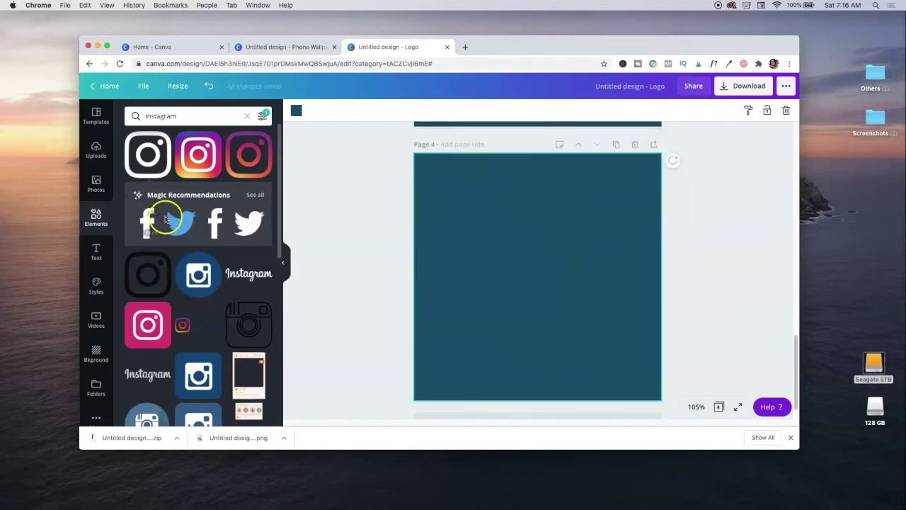
left_click(245, 227)
Recolour the Twitter bird to the light beige document colour and enlarge it to about 400 × 326
left_click(296, 110)
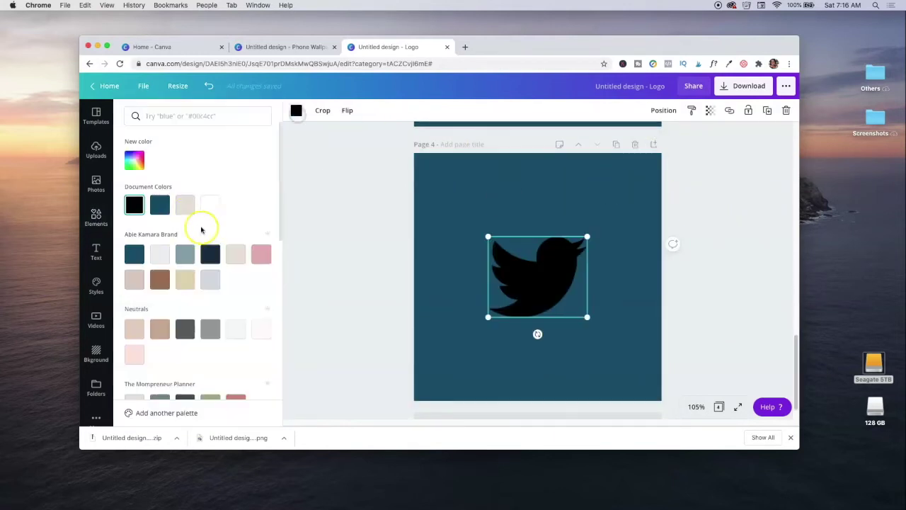
left_click(182, 204)
left_click_drag(487, 237, 438, 196)
left_click_drag(586, 317, 636, 357)
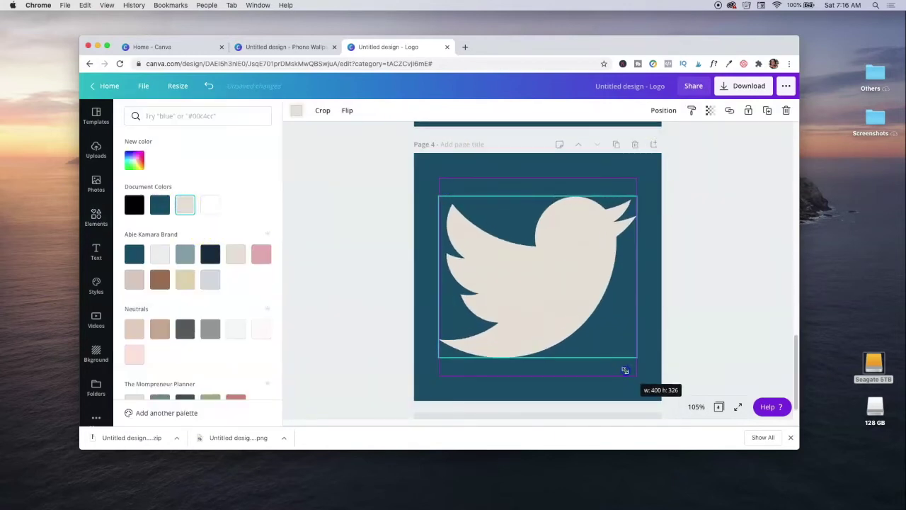
Add page 5 and search the elements library for "google maps"
scroll(712, 191, "down", 1)
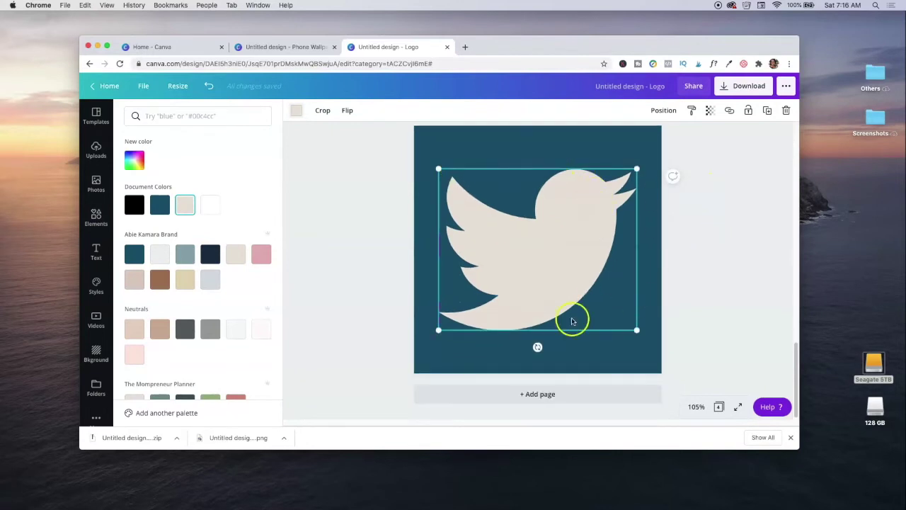
left_click(537, 394)
left_click(245, 116)
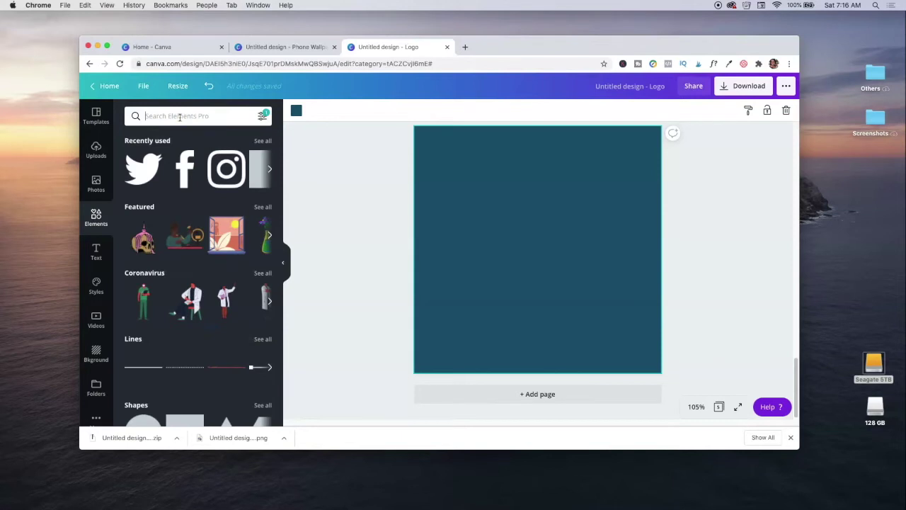
type("google maps")
key("Return")
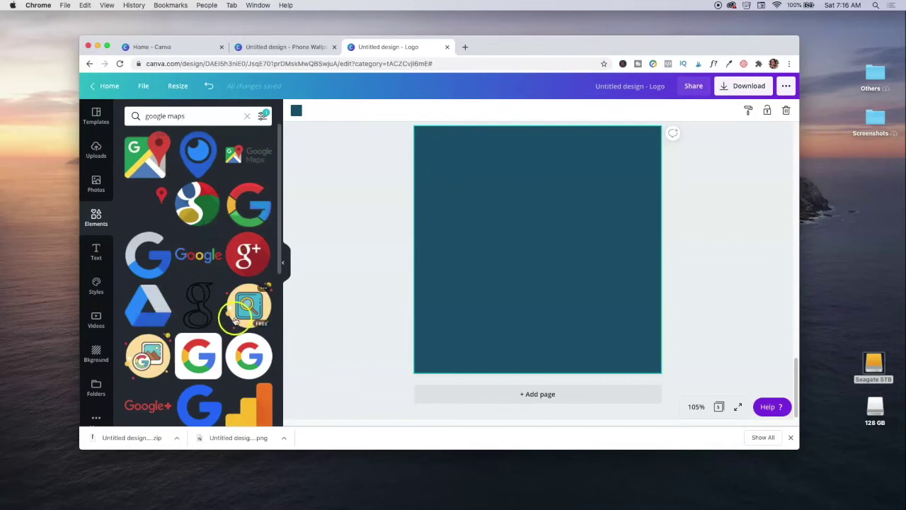
Place the blue location pin icon on page 5 and recolour its inner shape light beige
left_click(198, 152)
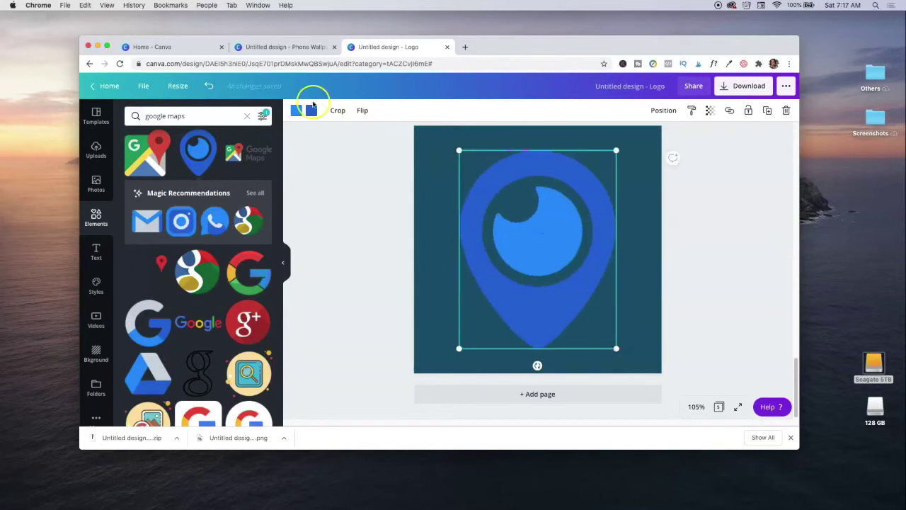
left_click(295, 110)
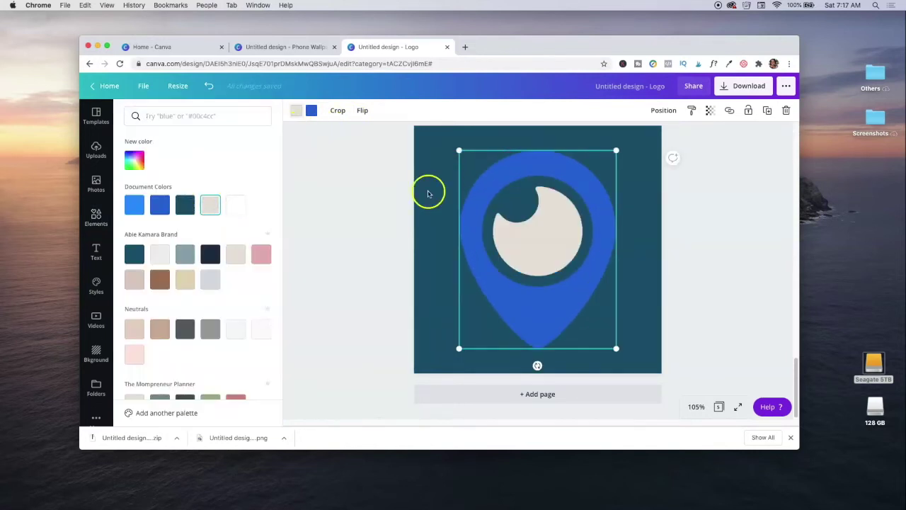
Add page 6 with the recommended Gmail envelope icon, recoloured in the brand's brown, pinkish beige and light beige
key("Delete")
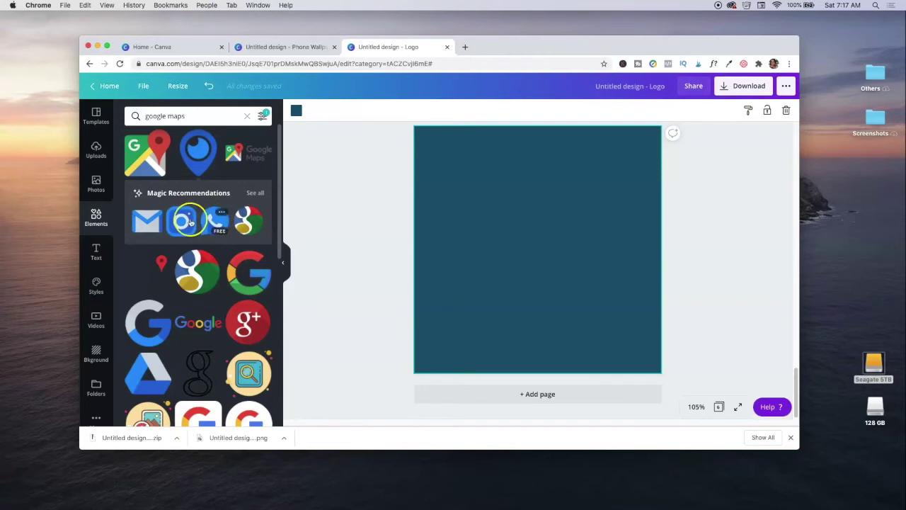
left_click(146, 221)
left_click(311, 110)
left_click(160, 304)
left_click(296, 110)
left_click(160, 304)
left_click(236, 279)
scroll(738, 269, "up", 3)
scroll(738, 269, "down", 5)
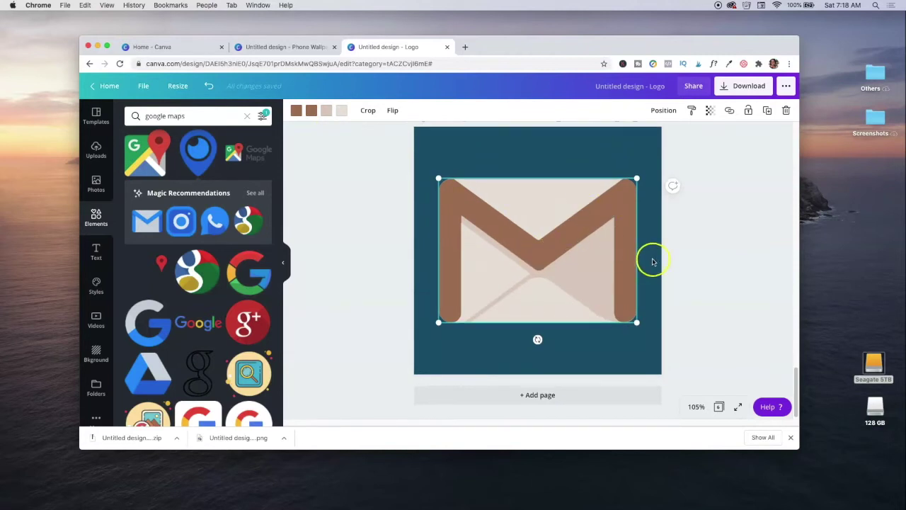
Add a blank page 7 and clear the "google maps" element search
key("BackSpace")
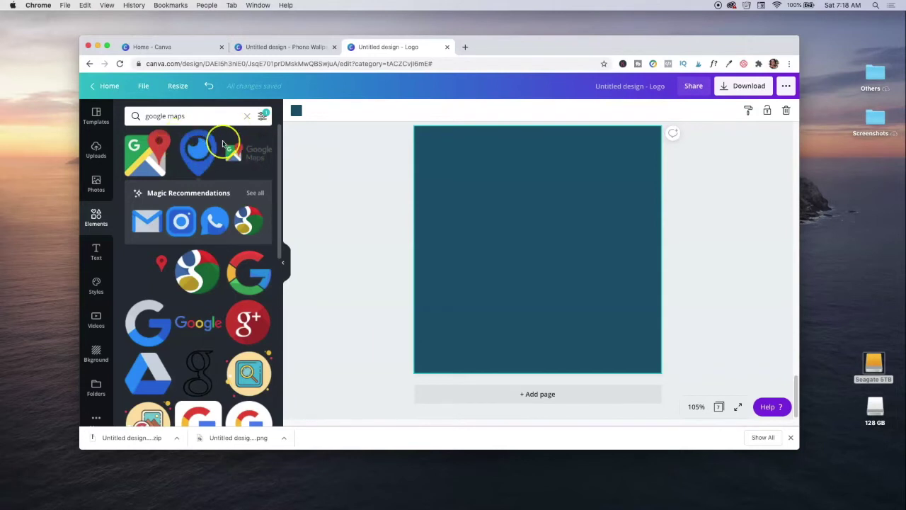
left_click(249, 115)
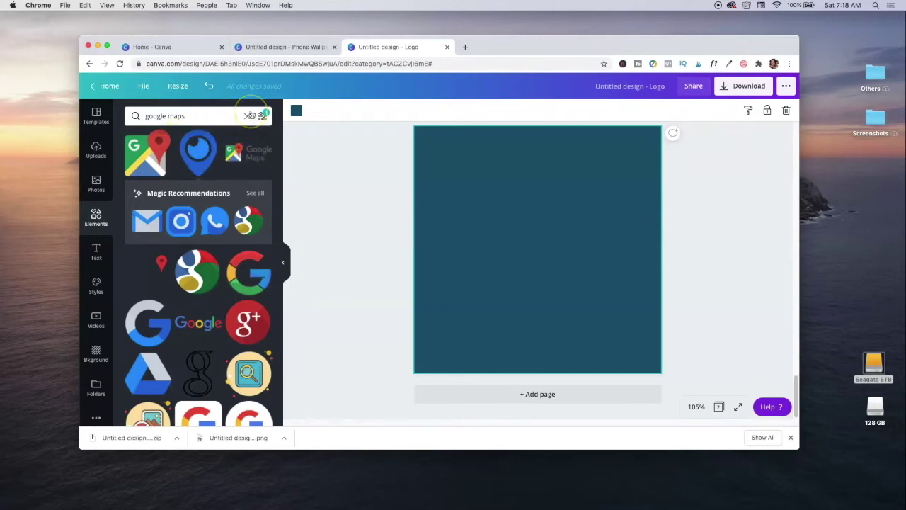
left_click(178, 284)
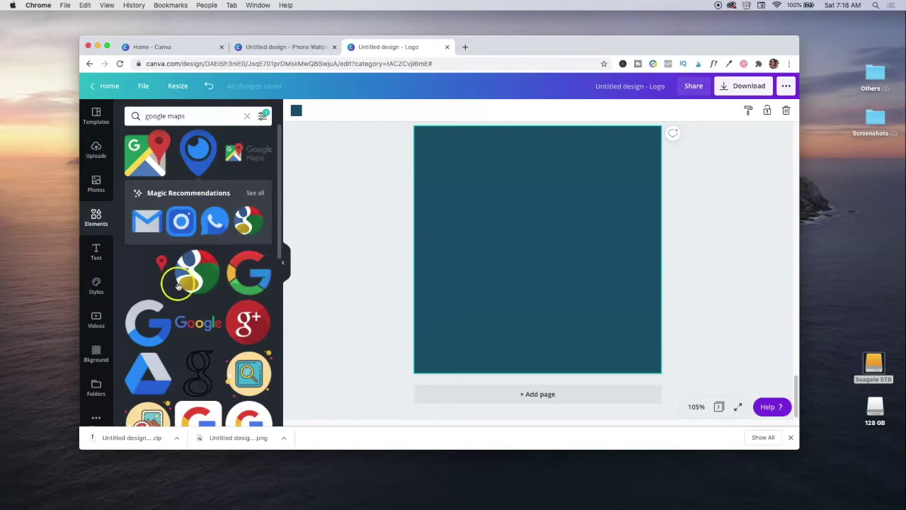
left_click(248, 116)
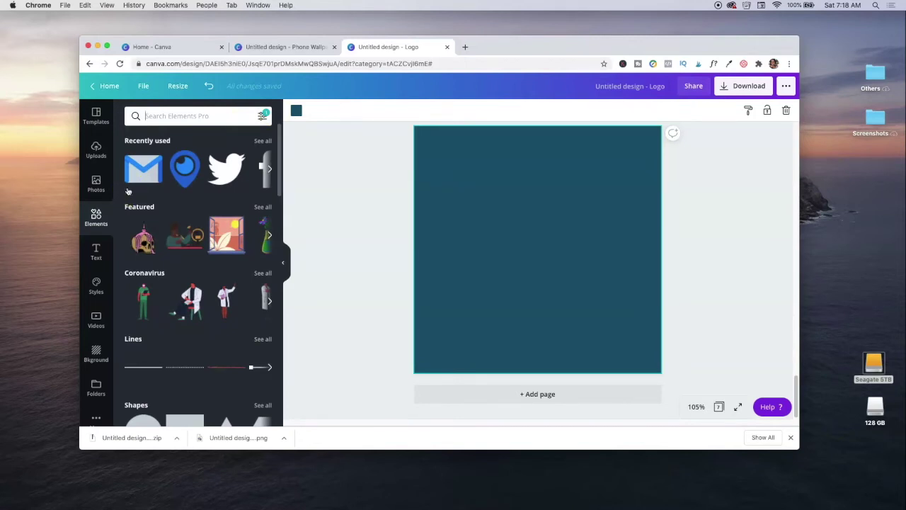
Search the elements library for "n" and place the plain white block letter N on page 7, recoloured light beige
type("n")
key("Return")
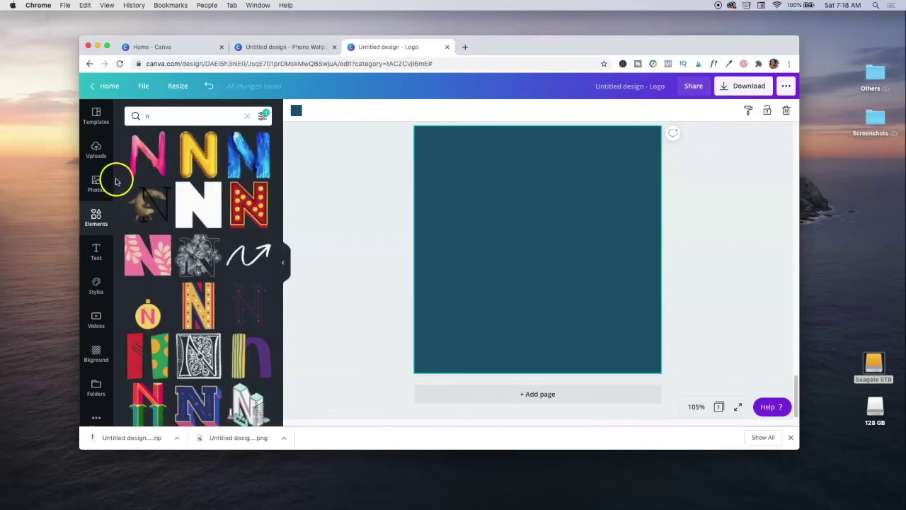
scroll(268, 197, "down", 5)
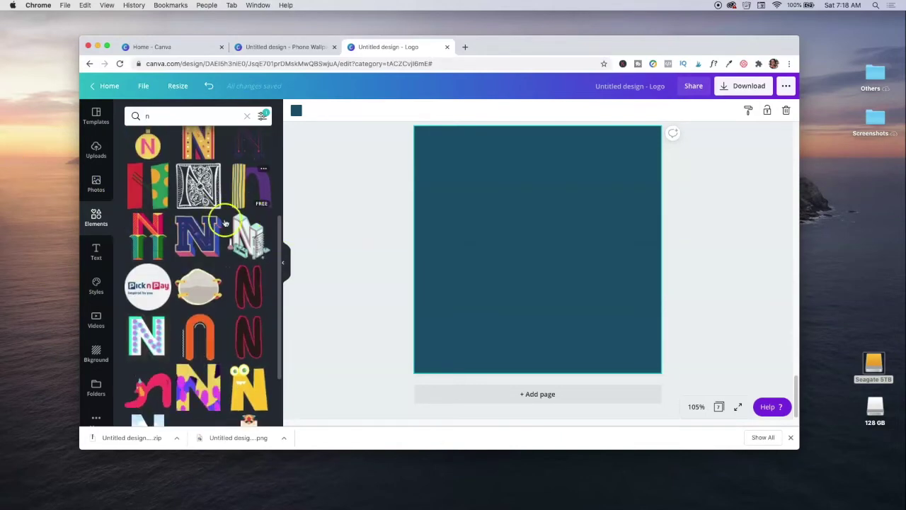
scroll(212, 205, "up", 5)
left_click(192, 198)
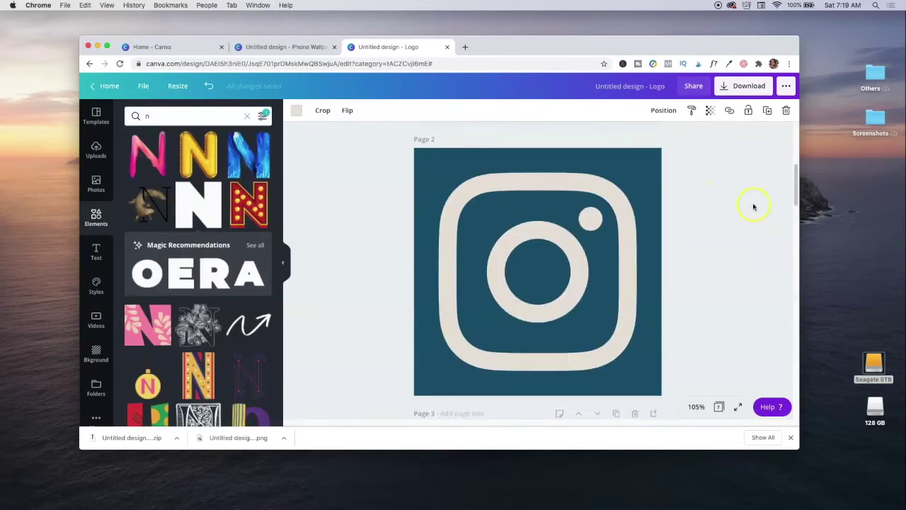
Download all seven pages of the logo design as PNG at size 1x
scroll(753, 207, "up", 5)
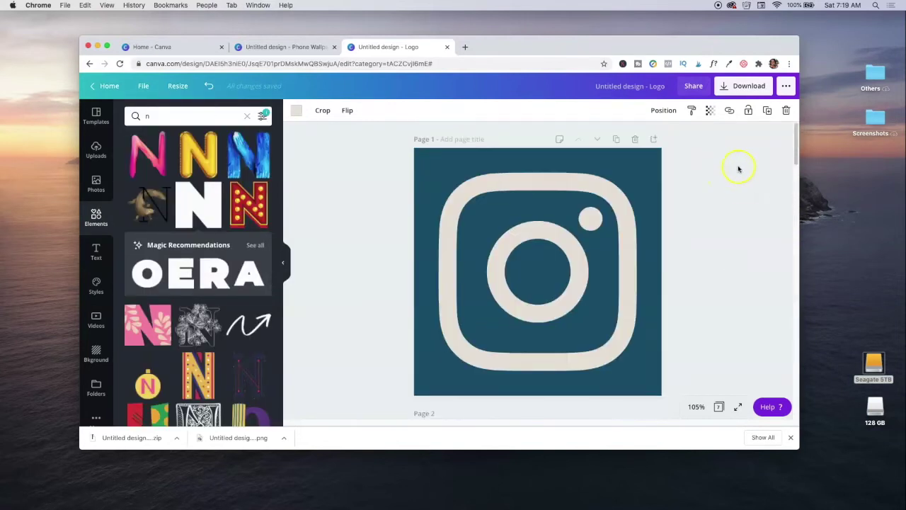
left_click(724, 88)
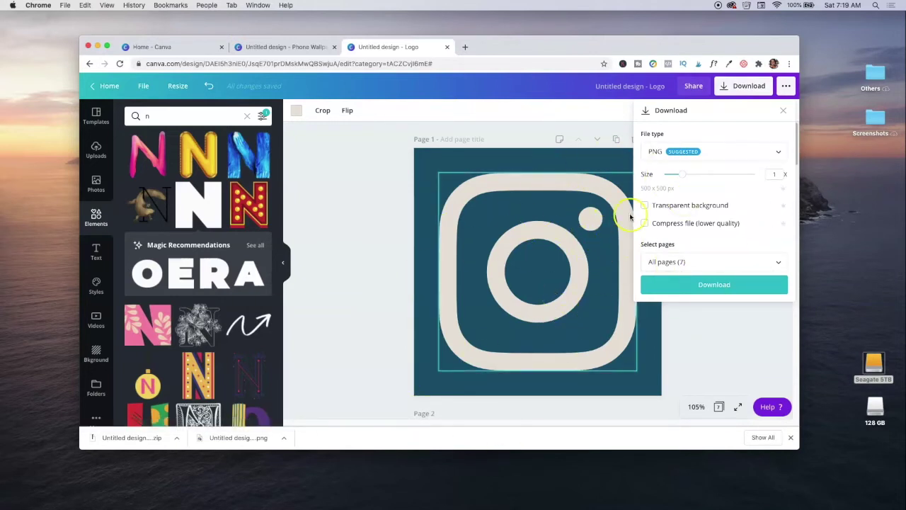
left_click(695, 264)
scroll(700, 156, "down", 3)
scroll(708, 146, "up", 3)
left_click(769, 114)
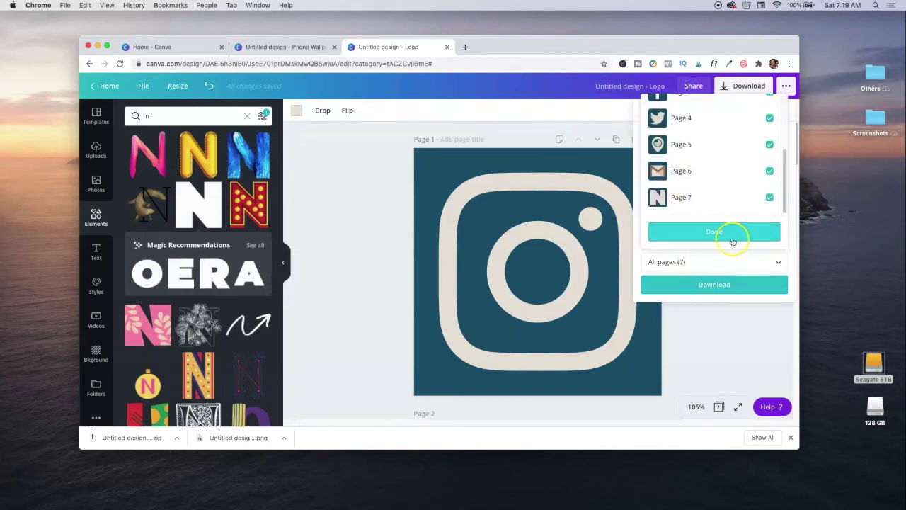
left_click(731, 233)
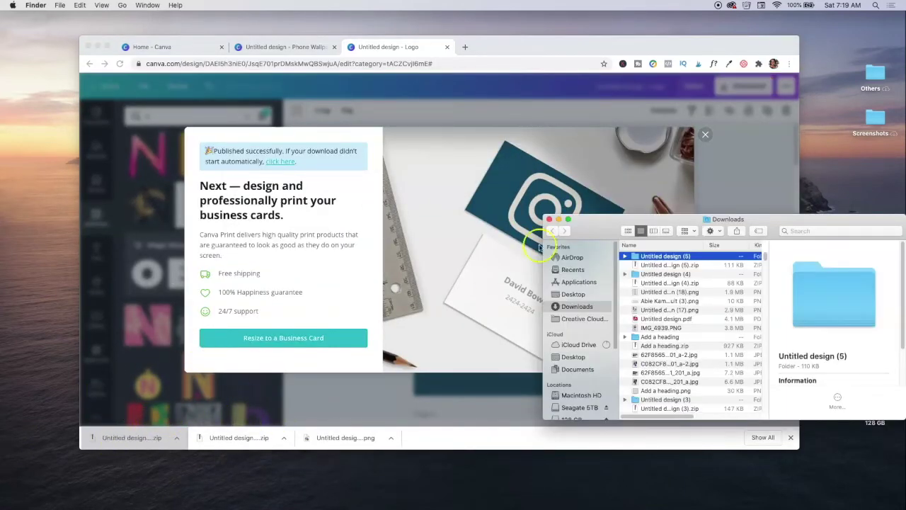
In Finder, open the downloaded "Untitled design (5)" folder and bring up the sharing options for 1.png through 7.png to send by AirDrop
double_click(674, 259)
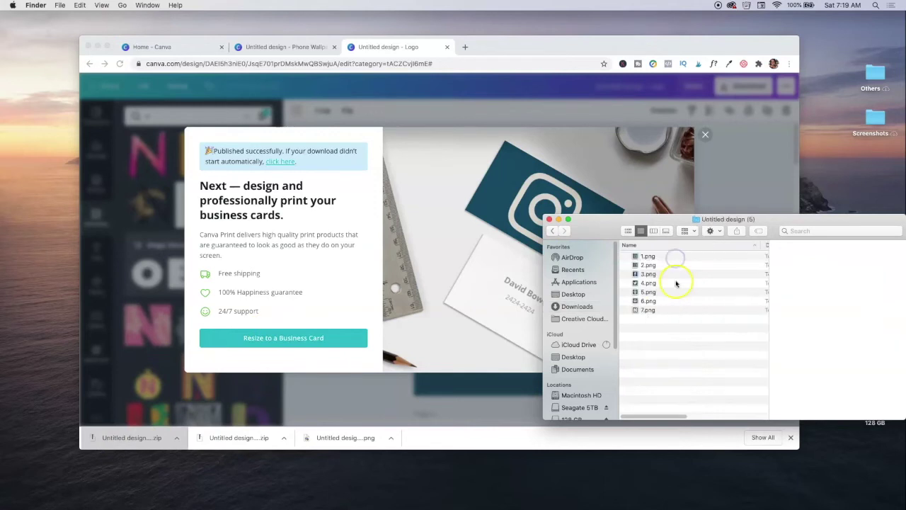
left_click(640, 257)
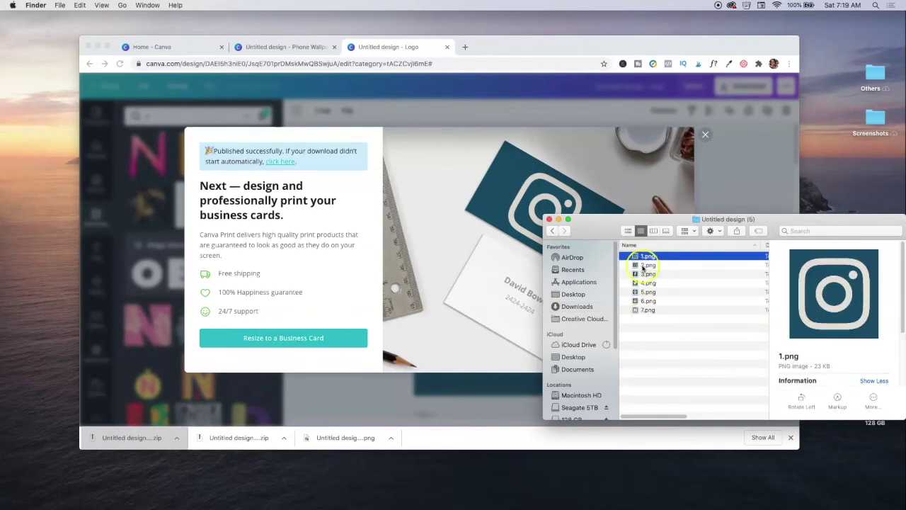
left_click(644, 309, "shift")
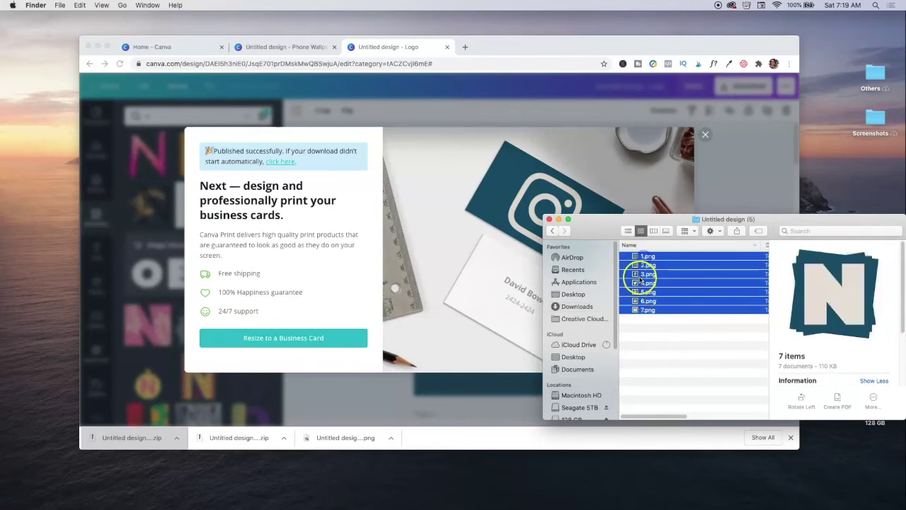
right_click(639, 277)
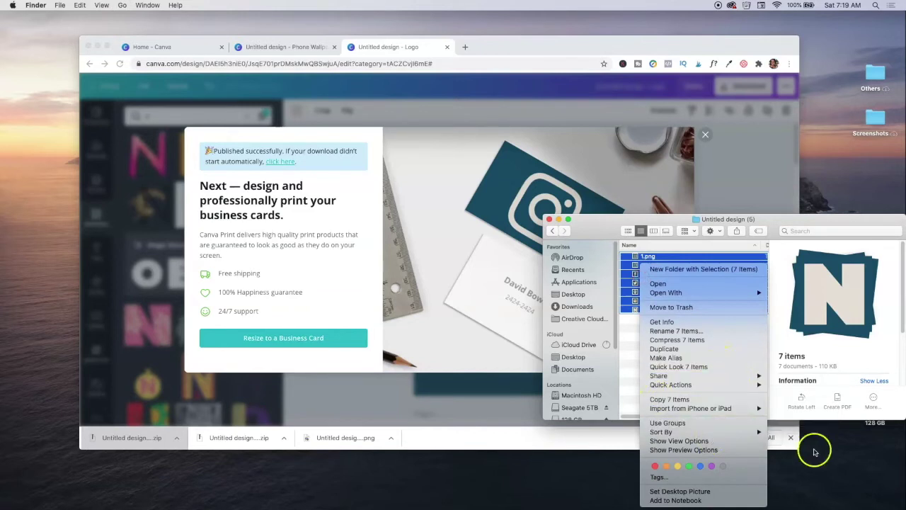
mouse_move(750, 375)
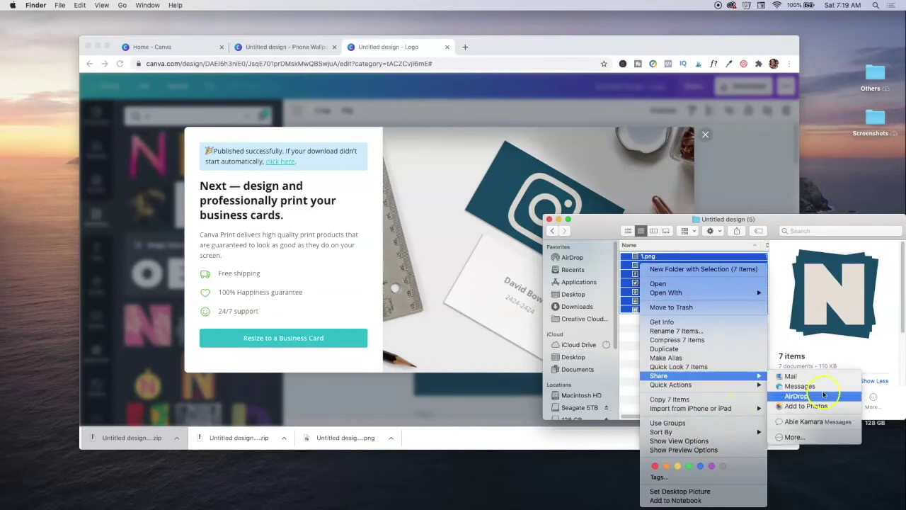